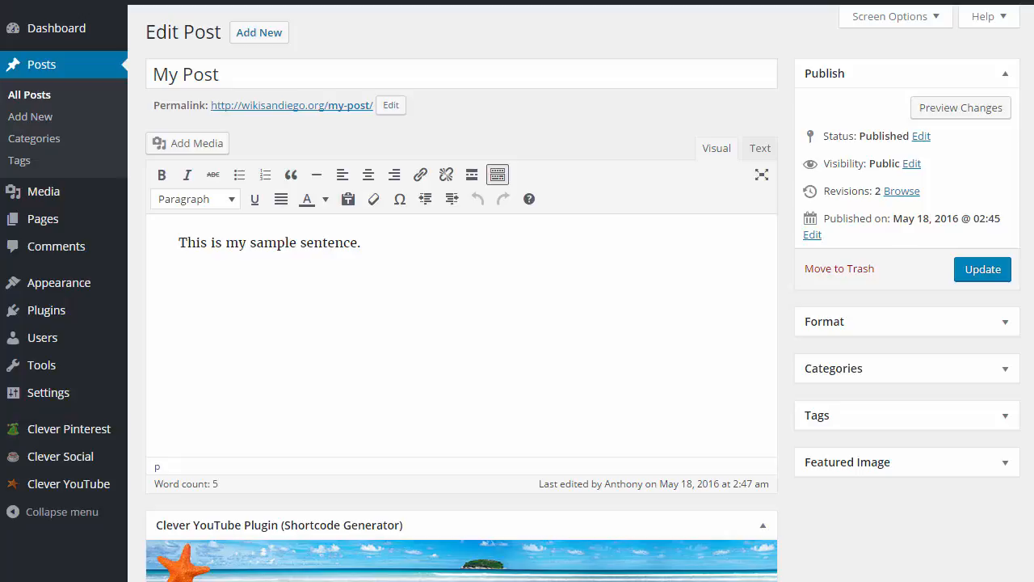
- Copy the URL of the Discovery "Hello May" YouTube video and paste it as the video URL in the post's shortcode generator
scroll(462, 291, "down", 5)
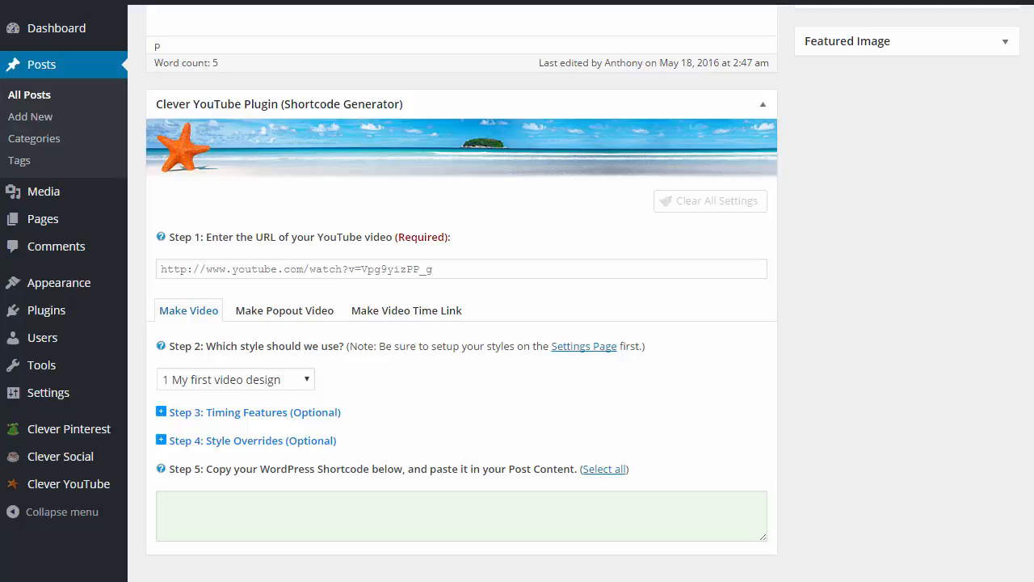
left_click_drag(1033, 484, 656, 70)
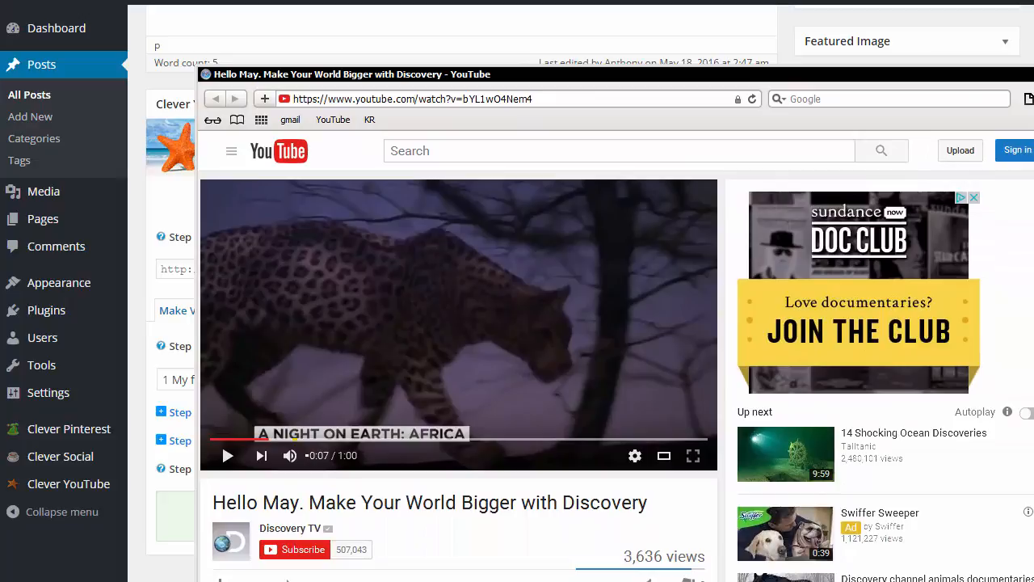
left_click(536, 98)
key("ctrl+c")
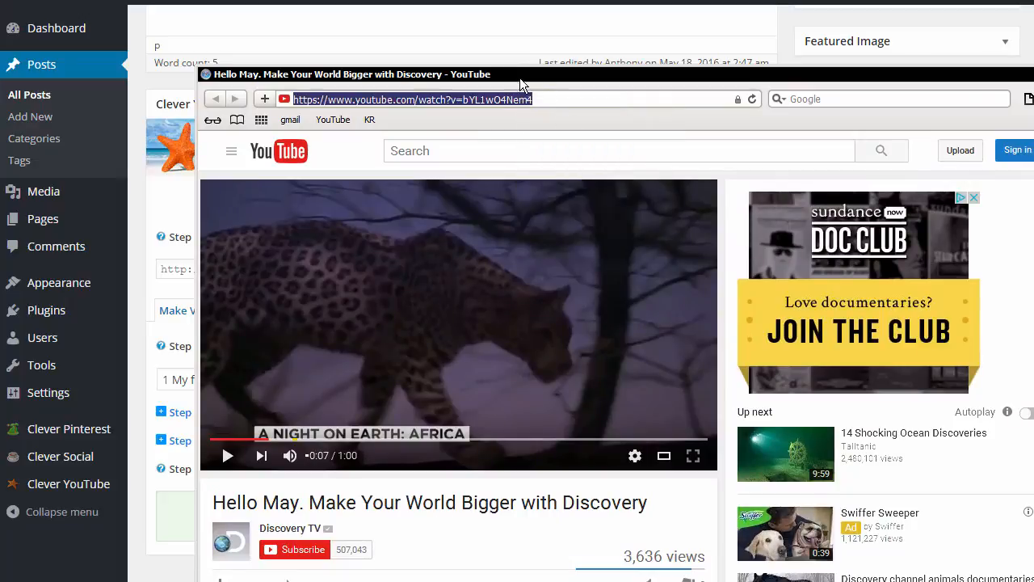
left_click_drag(518, 75, 1033, 404)
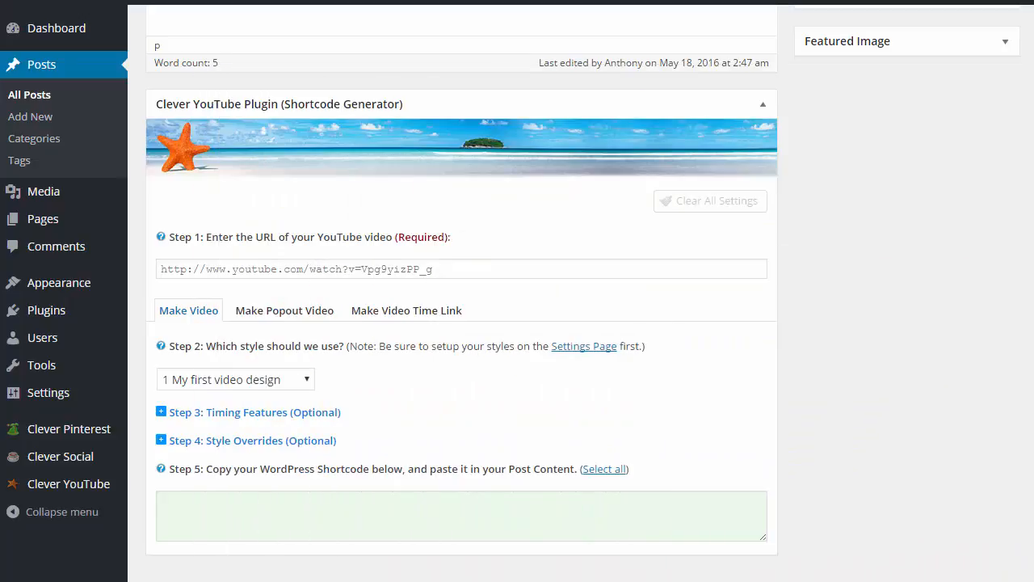
left_click(388, 269)
right_click(385, 275)
left_click(427, 365)
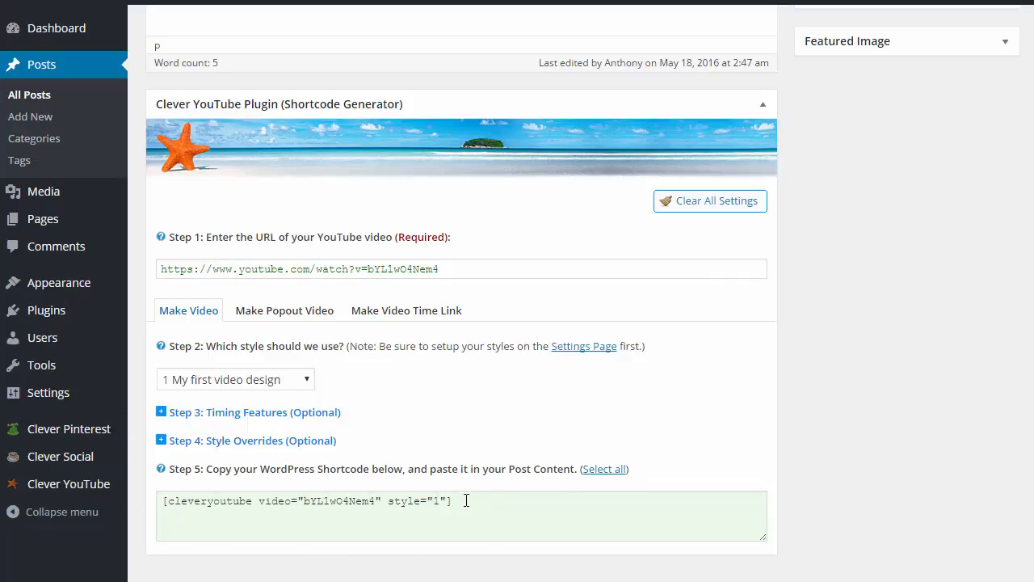
- Copy the generated cleveryoutube shortcode and paste it on a new line below the sample sentence in the post content
left_click_drag(465, 500, 163, 469)
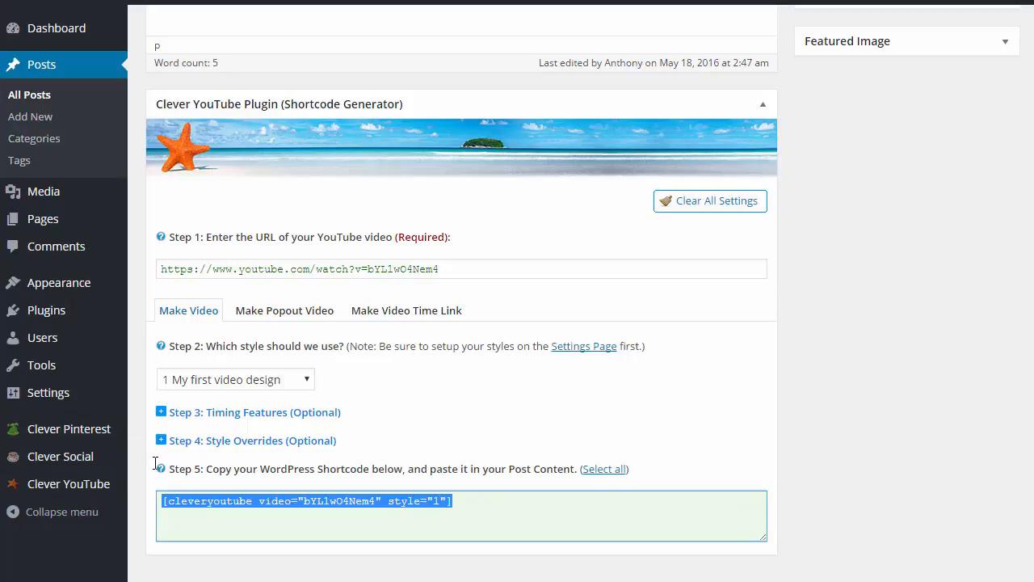
left_click_drag(454, 500, 156, 438)
right_click(441, 504)
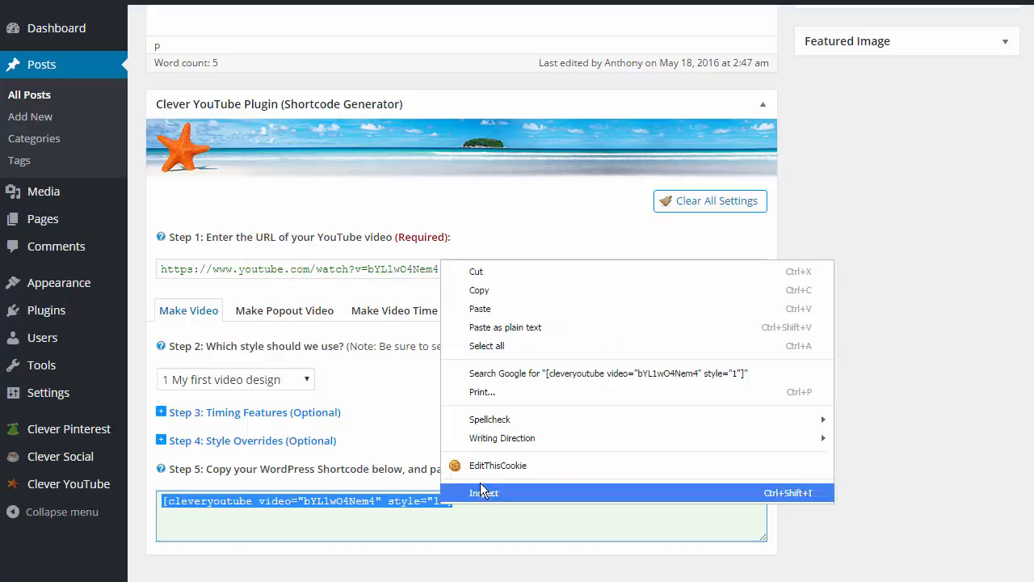
left_click(514, 291)
scroll(557, 317, "up", 5)
left_click(456, 285)
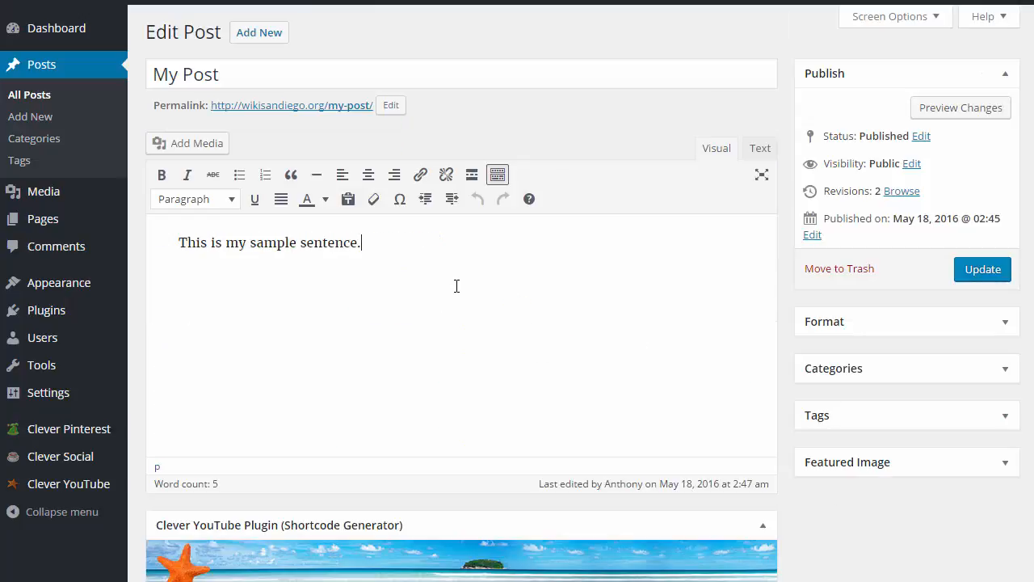
key("Return")
right_click(211, 285)
left_click(252, 378)
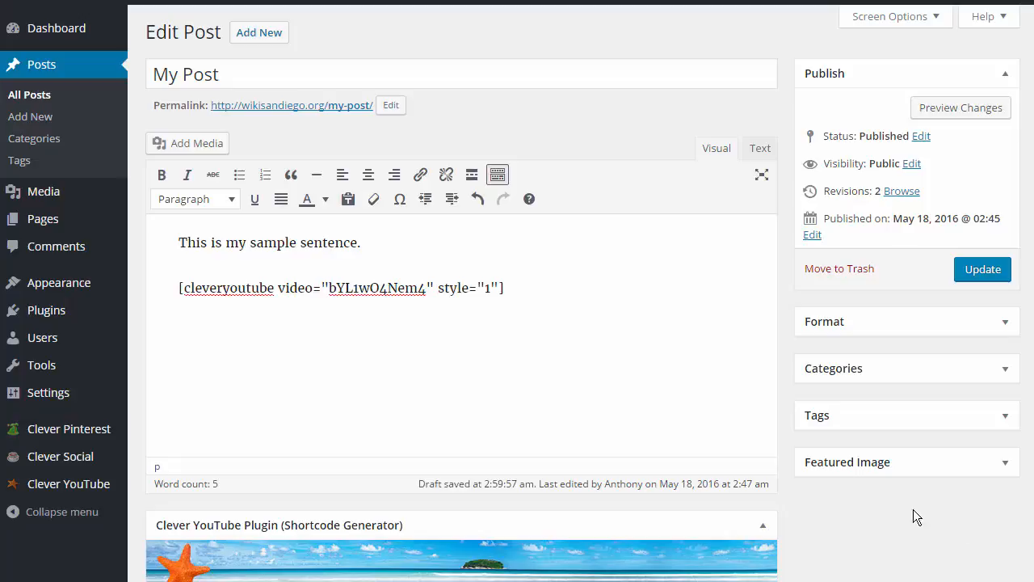
- Update the post and view the embedded video on the published page
left_click(985, 270)
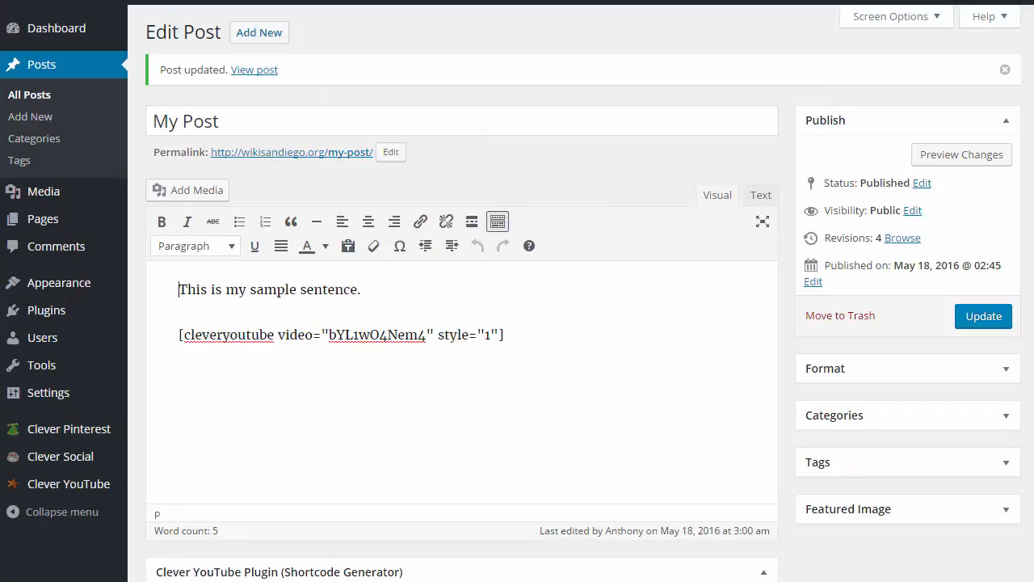
left_click(259, 73)
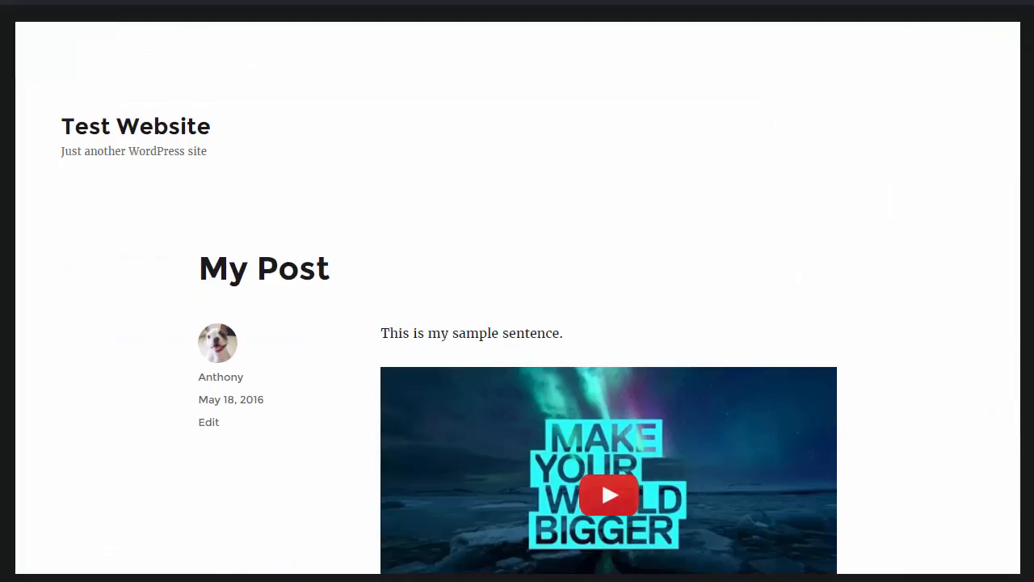
scroll(517, 323, "down", 3)
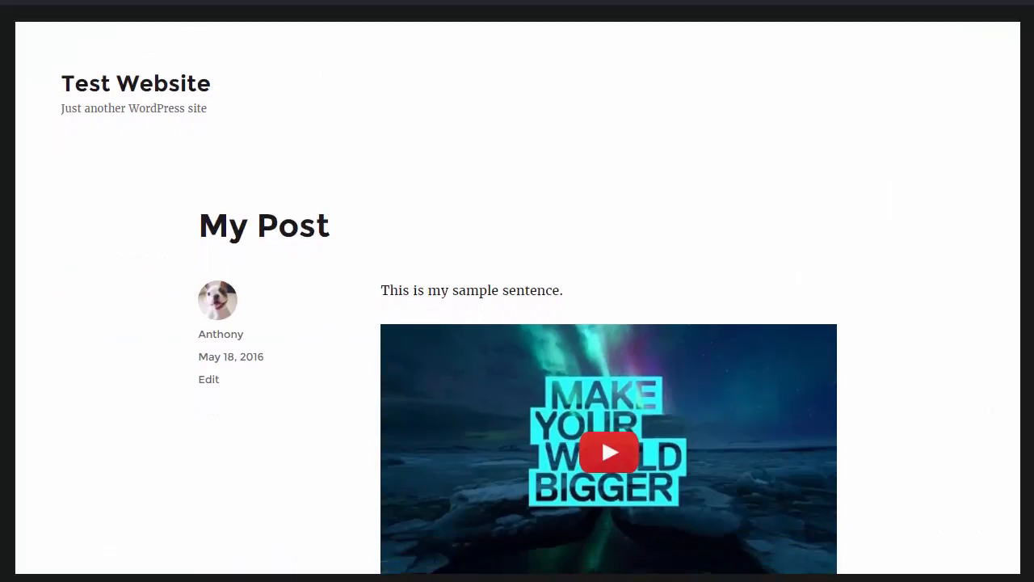
scroll(517, 323, "down", 1)
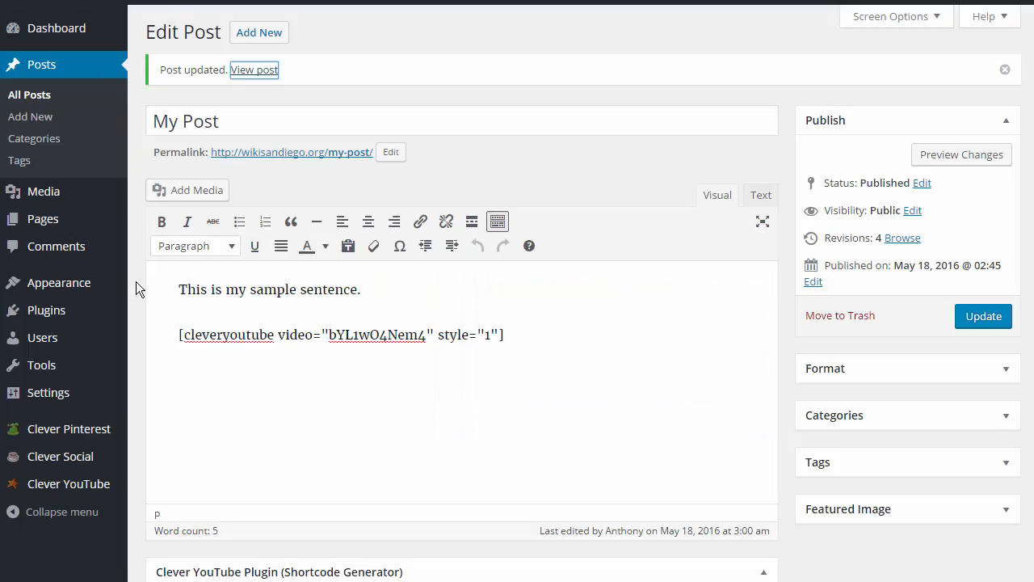
- Open the Clever YouTube plugin settings and examine the first style's size, quality and player appearance options, comparing them with the published post
left_click(93, 485)
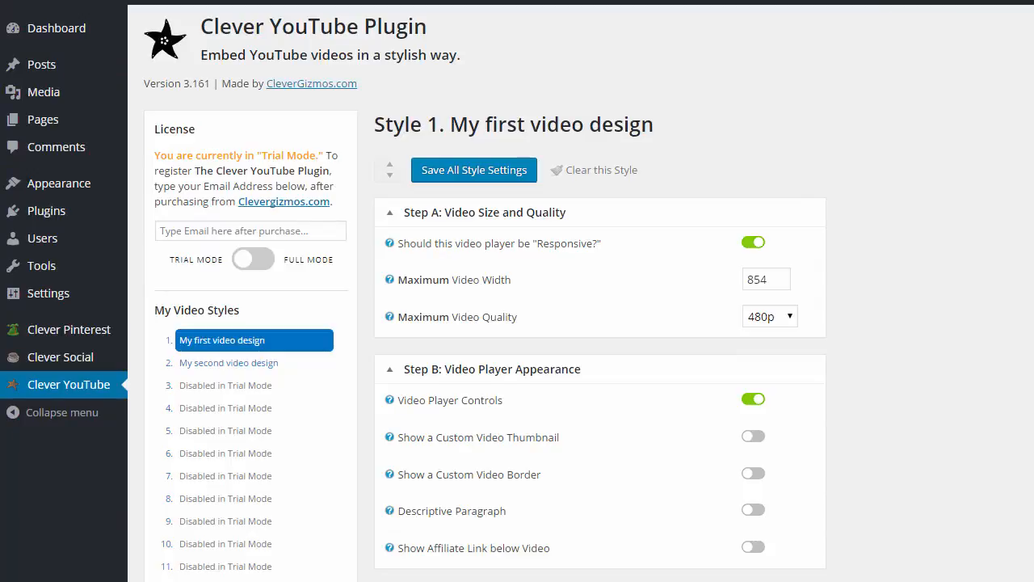
scroll(517, 323, "down", 3)
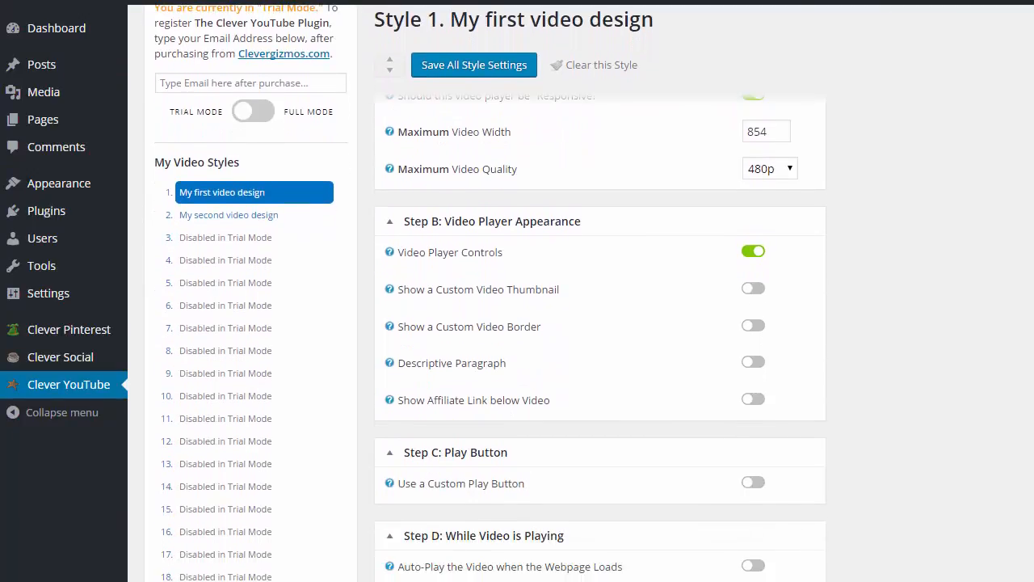
scroll(517, 323, "up", 1)
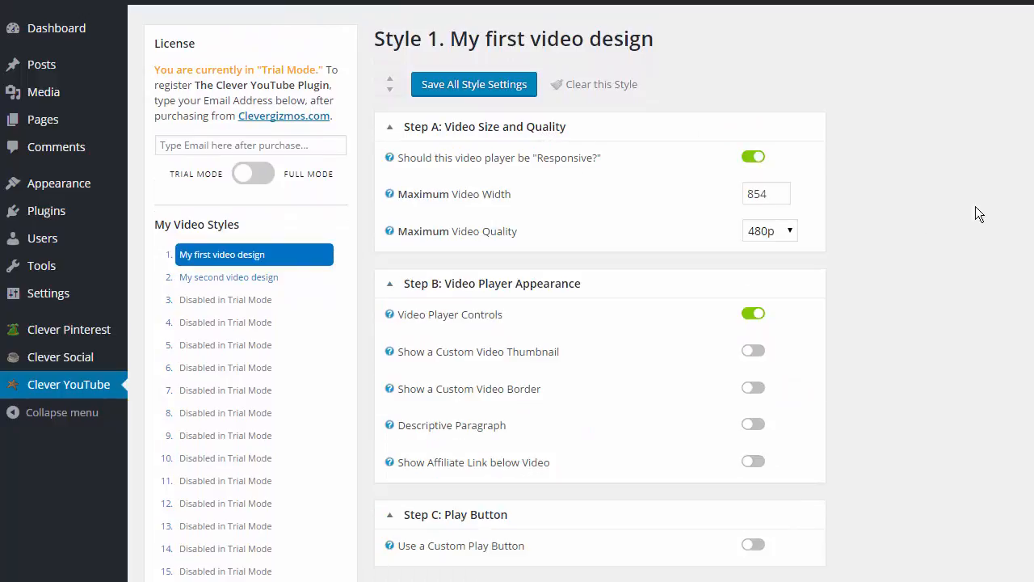
left_click_drag(400, 158, 583, 162)
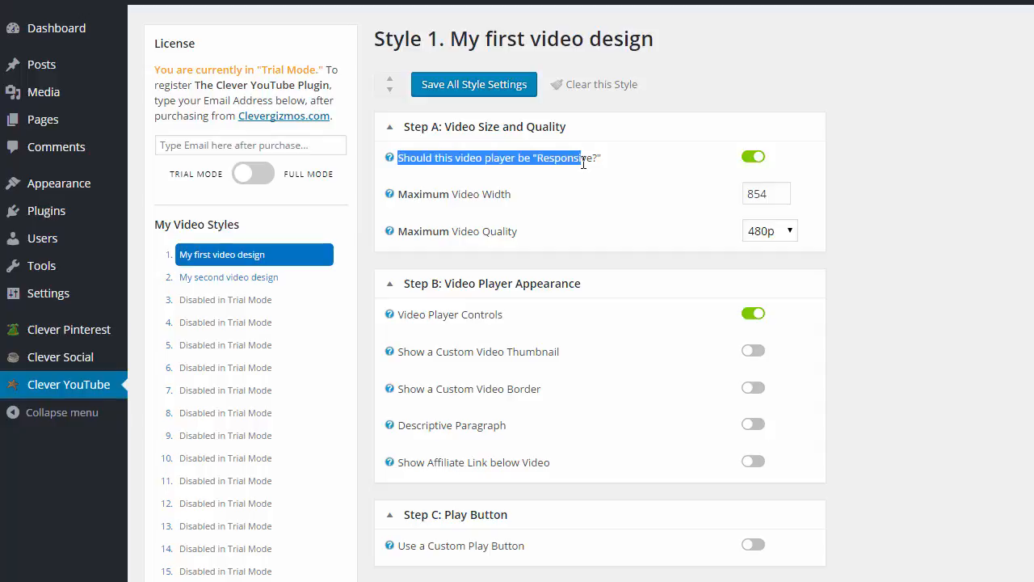
left_click(615, 160)
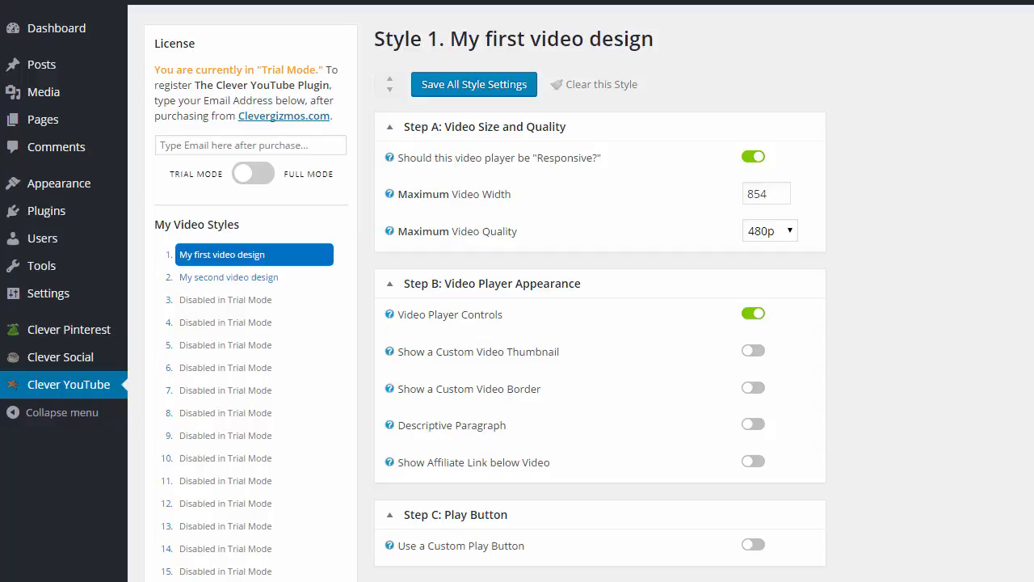
scroll(517, 323, "down", 3)
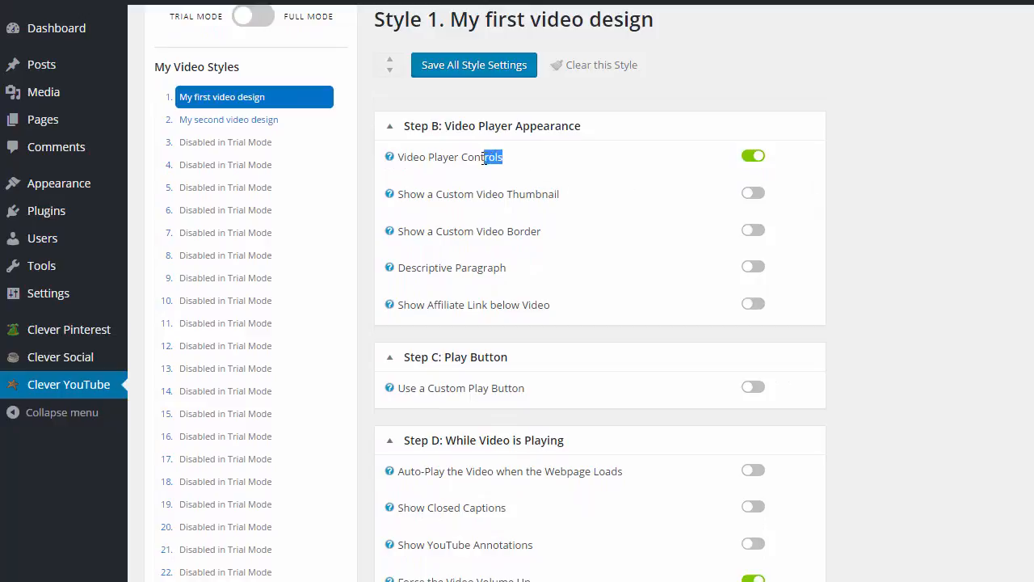
left_click_drag(484, 159, 398, 156)
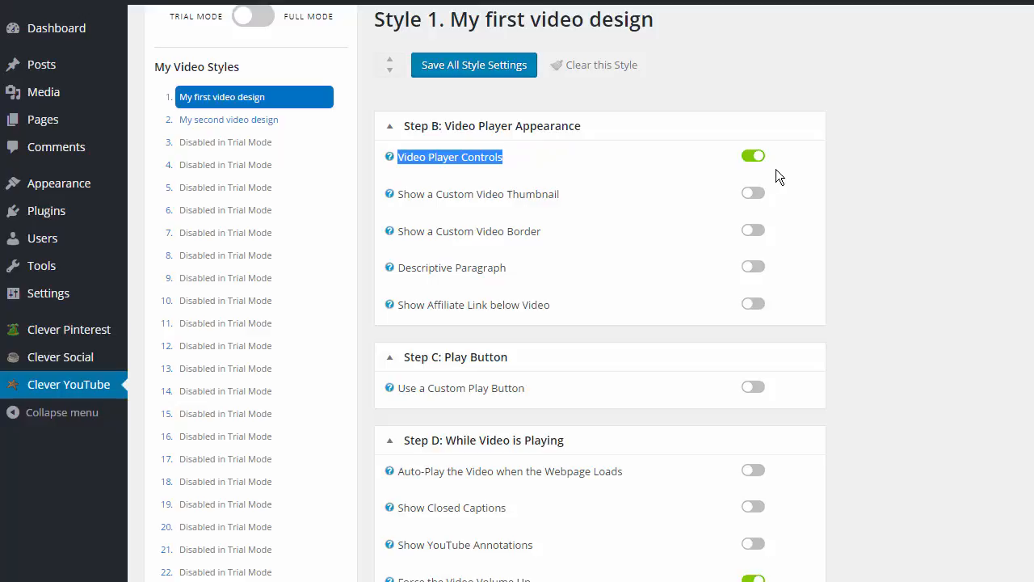
left_click_drag(564, 197, 439, 203)
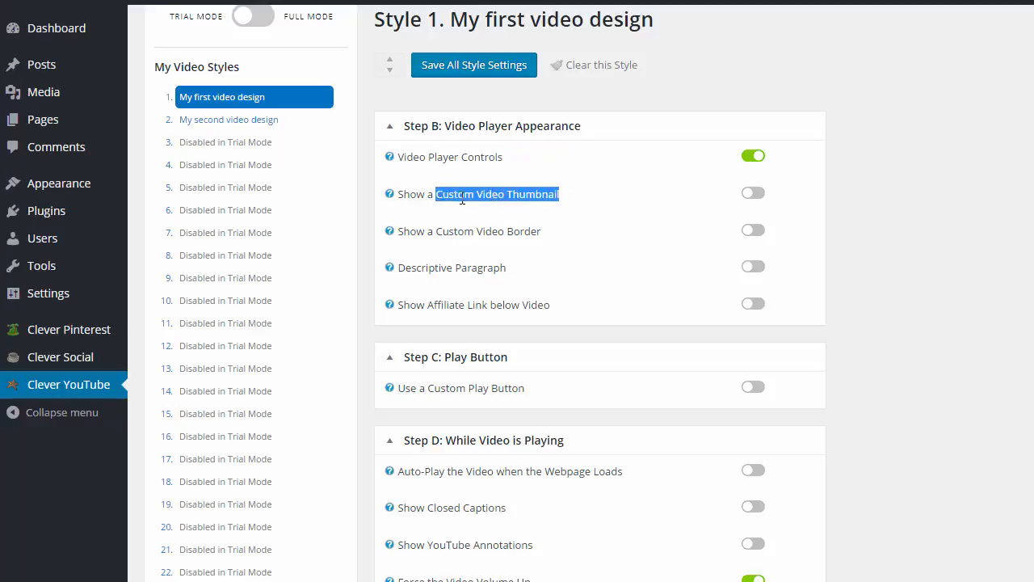
left_click(556, 195)
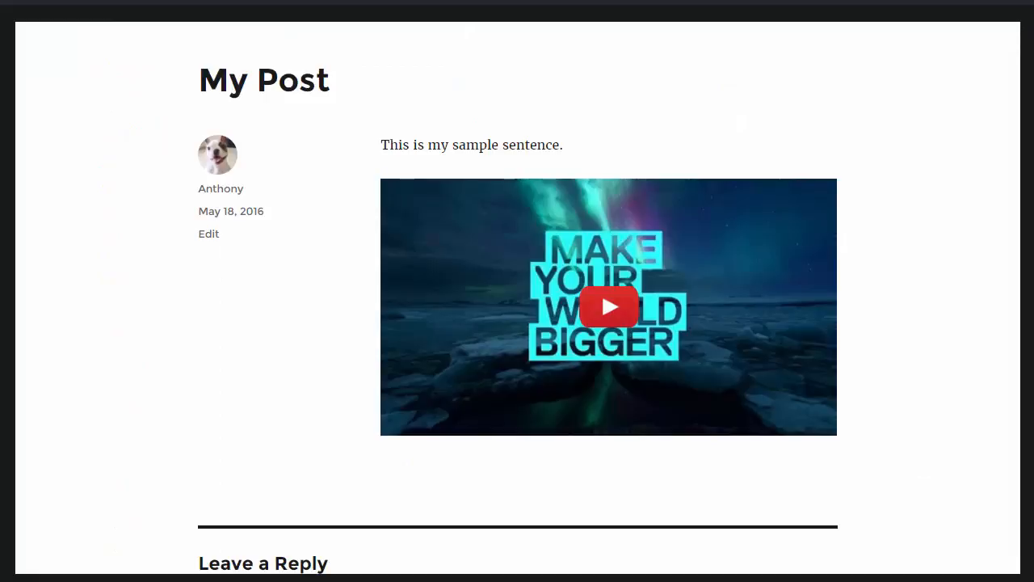
scroll(518, 298, "down", 1)
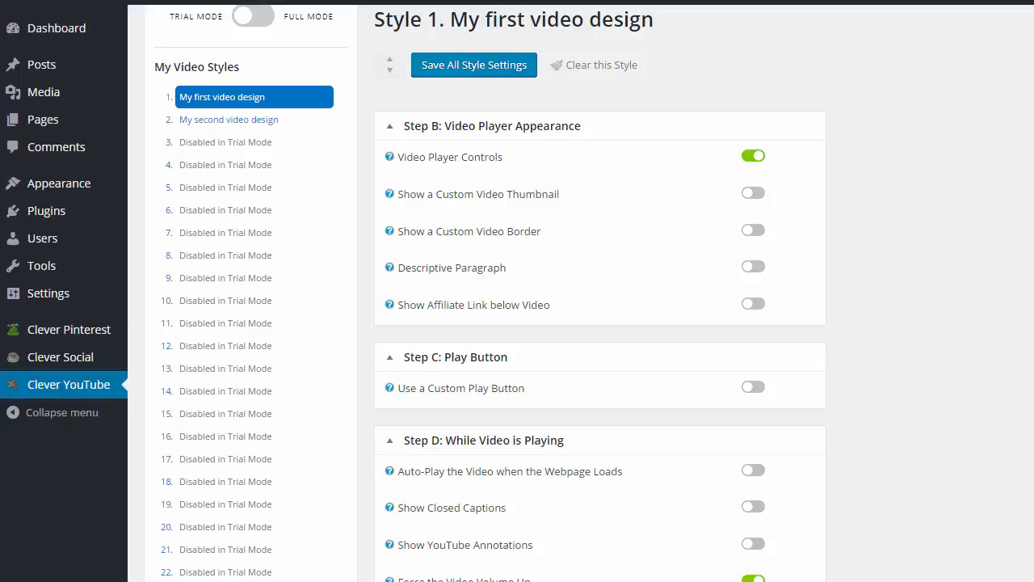
- Enable the custom video thumbnail for the first style and upload beginning.jpg from the Sample folder as its image
left_click_drag(1033, 161, 1033, 105)
left_click(752, 194)
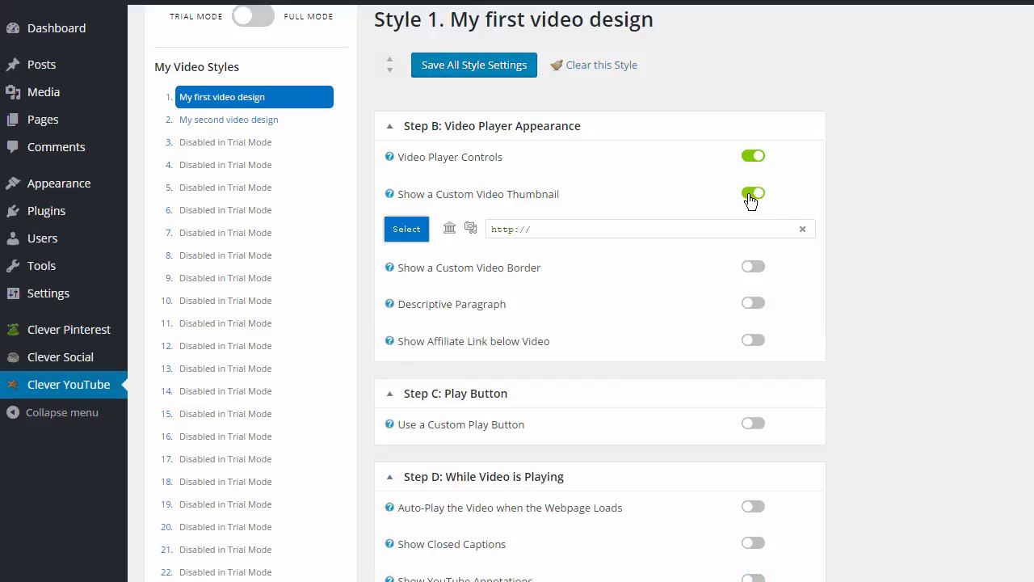
left_click(470, 229)
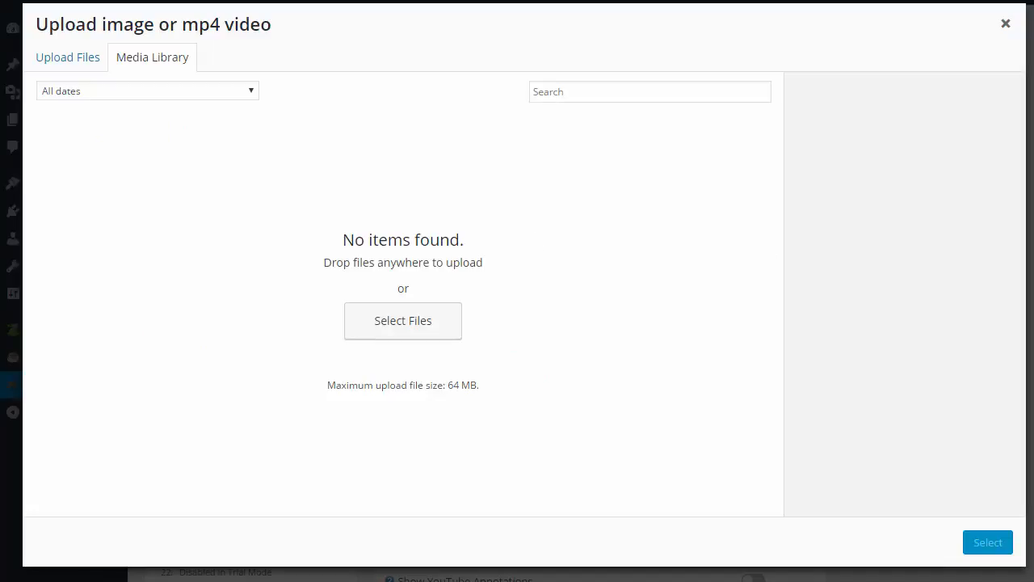
left_click_drag(0, 380, 752, 73)
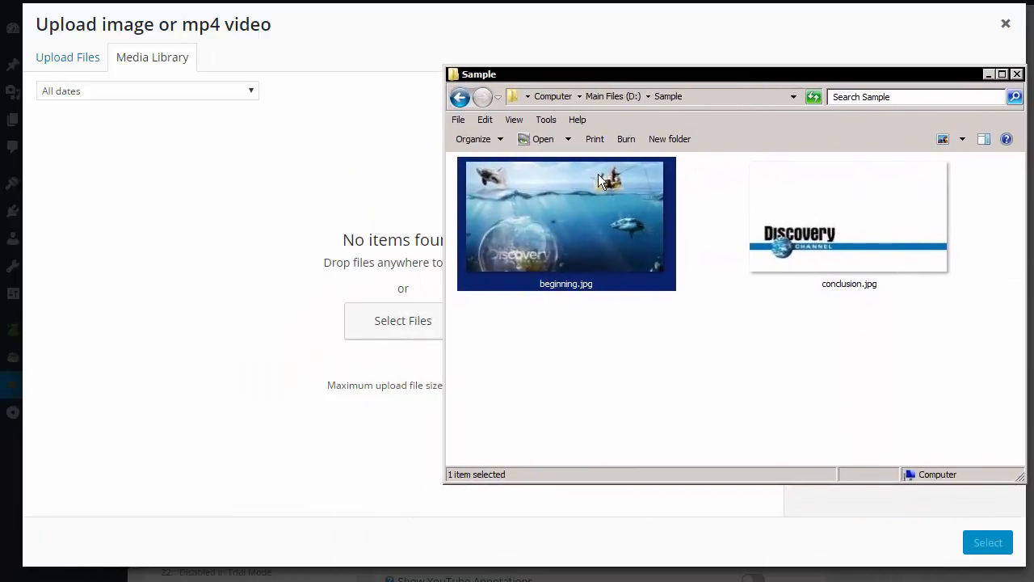
left_click_drag(577, 184, 230, 211)
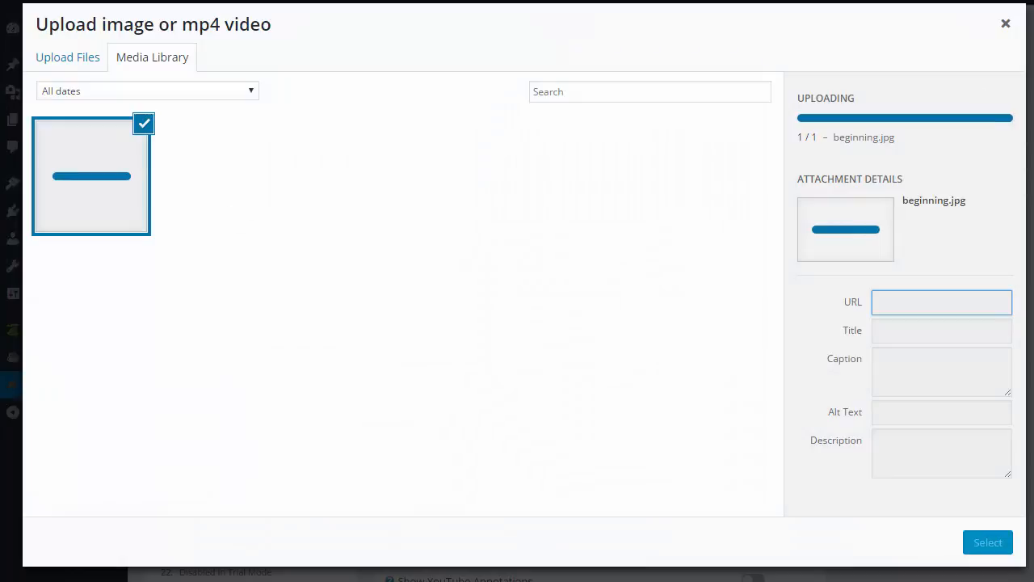
left_click(976, 551)
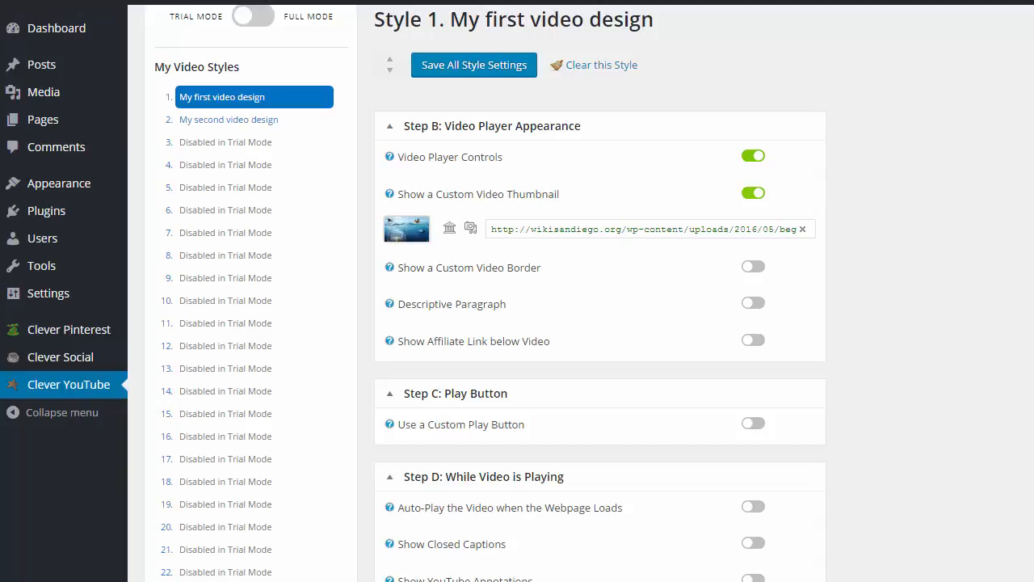
left_click_drag(502, 229, 756, 216)
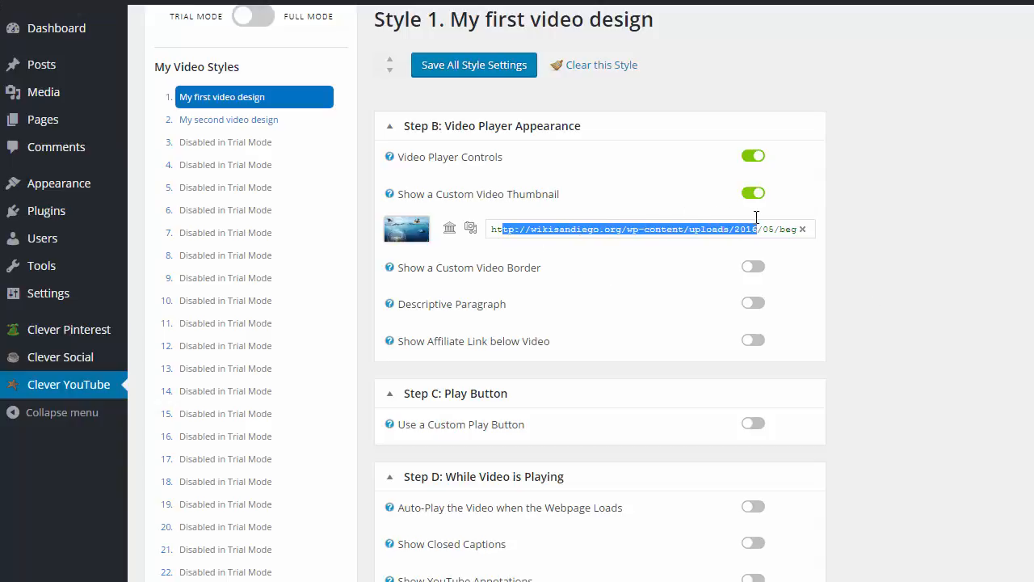
left_click(644, 231)
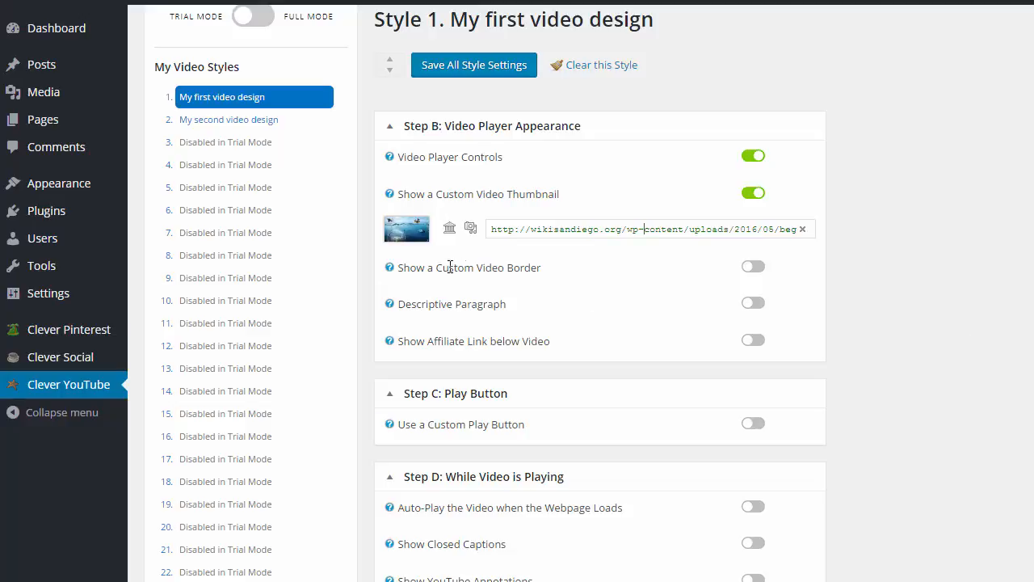
- Enable the custom video border and choose the first light texture from the plugin library as its image
left_click_drag(435, 267, 542, 270)
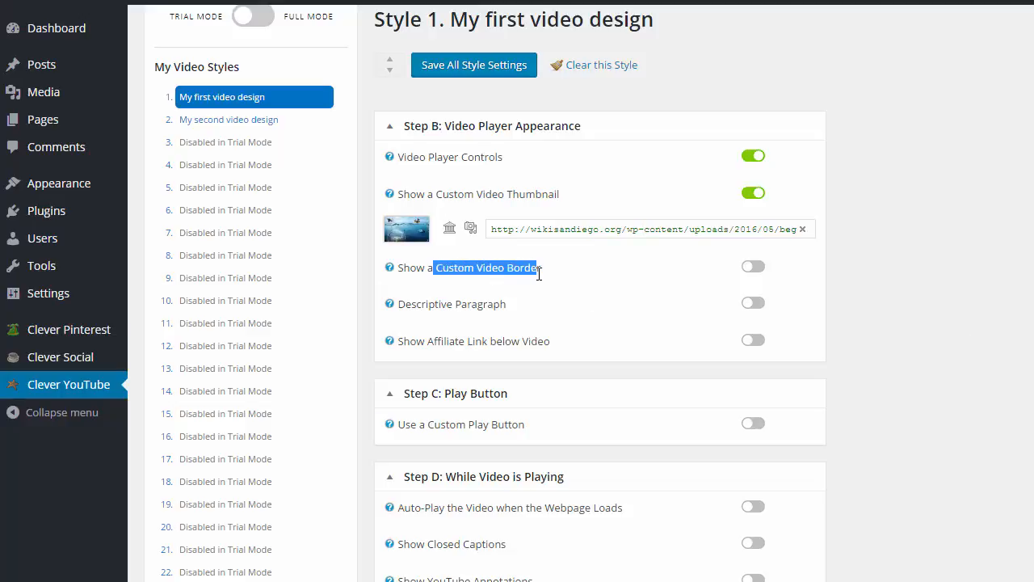
left_click(752, 267)
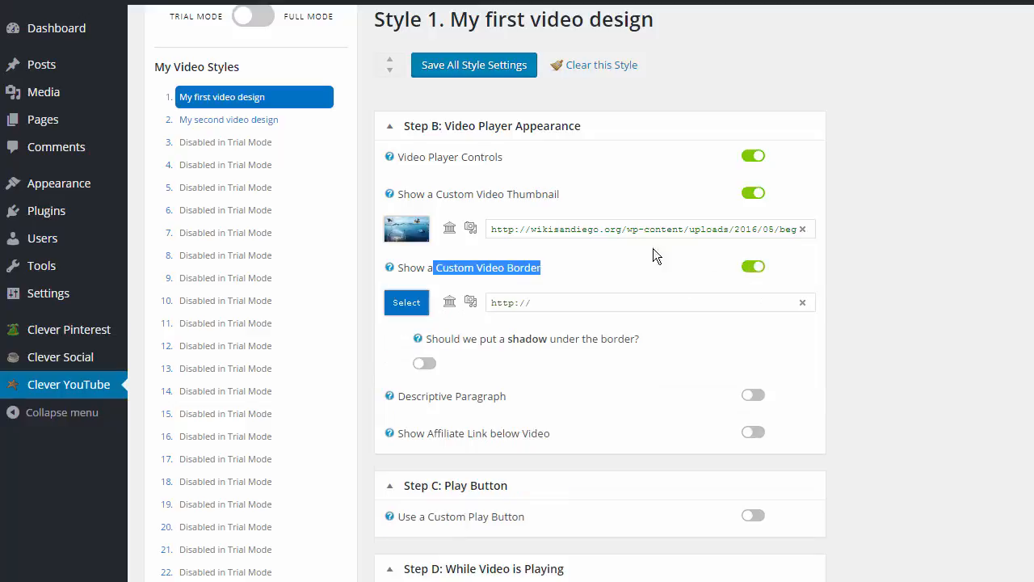
left_click(450, 301)
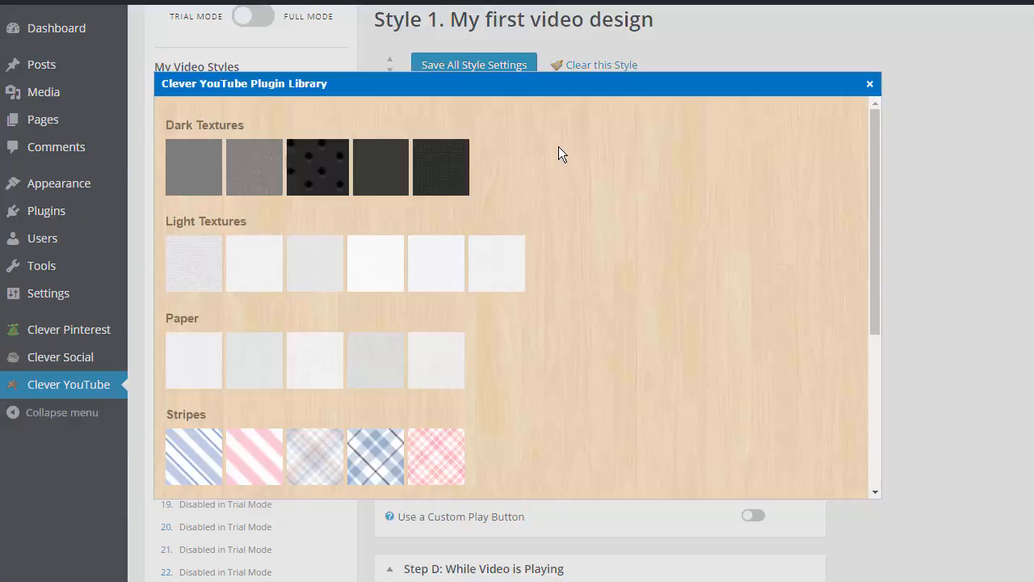
left_click(199, 267)
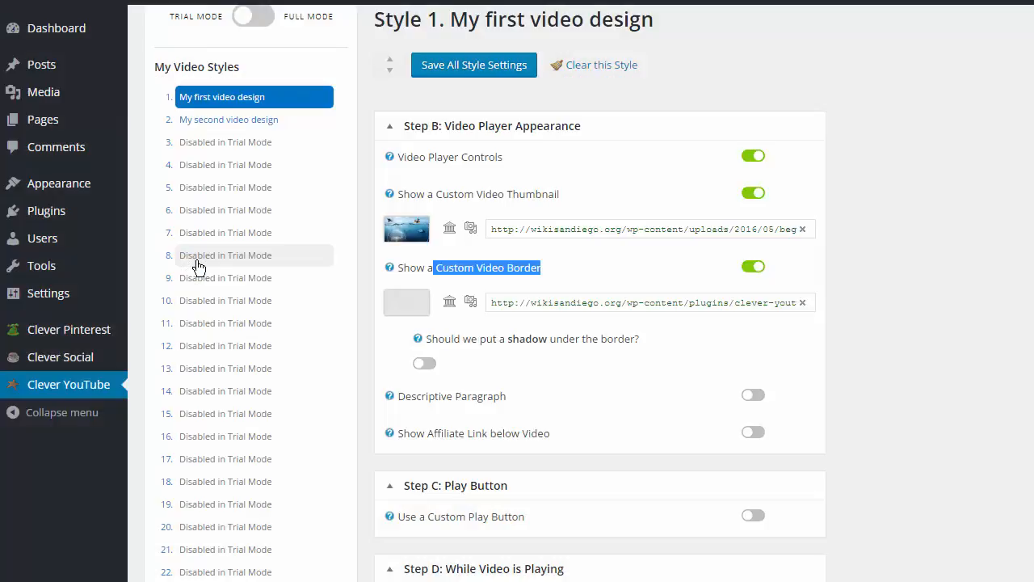
left_click(856, 260)
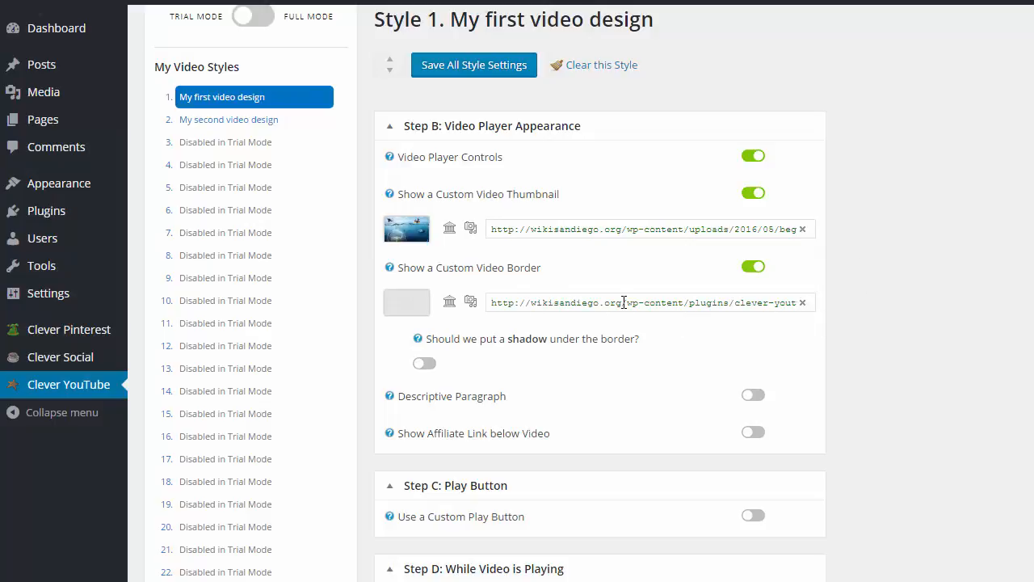
- Check the full file path of the custom video border image and save all style settings
left_click_drag(582, 302, 887, 313)
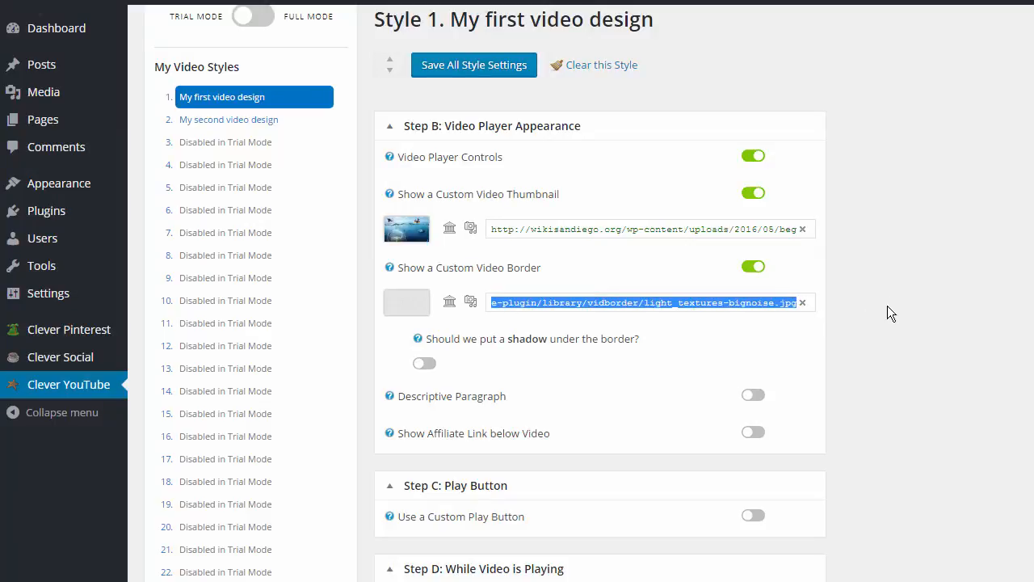
left_click(774, 302)
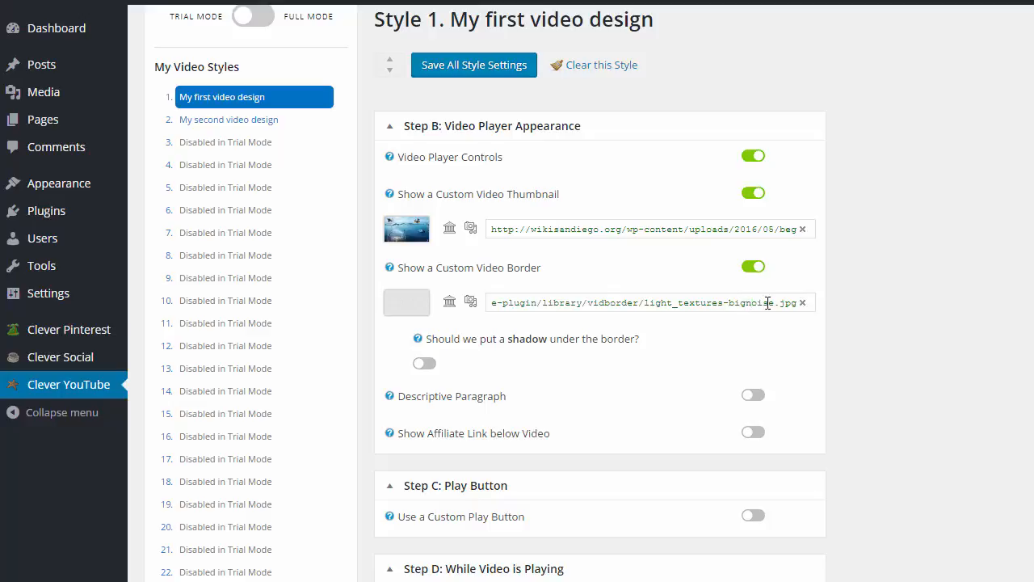
left_click(873, 295)
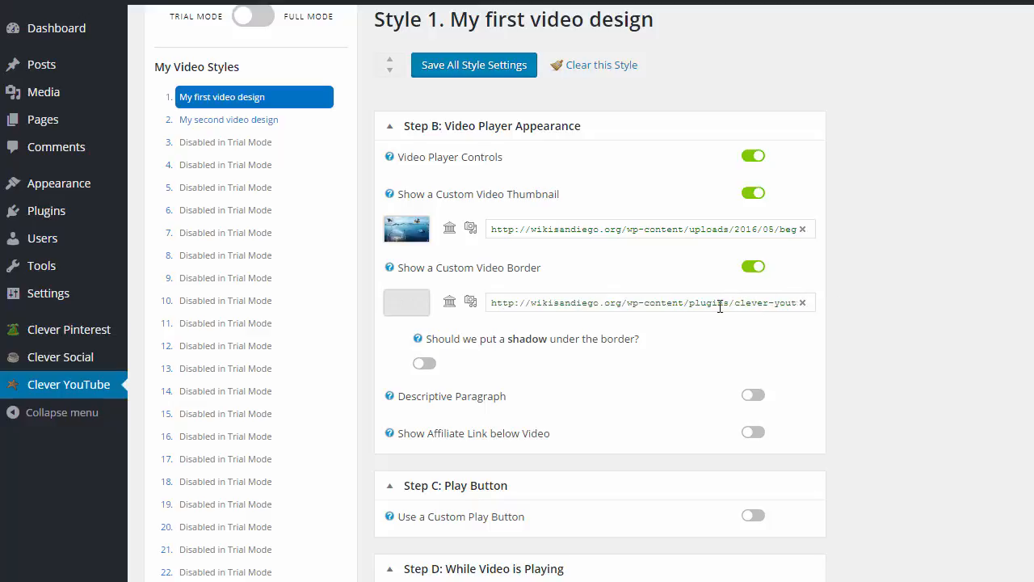
left_click_drag(483, 267, 540, 268)
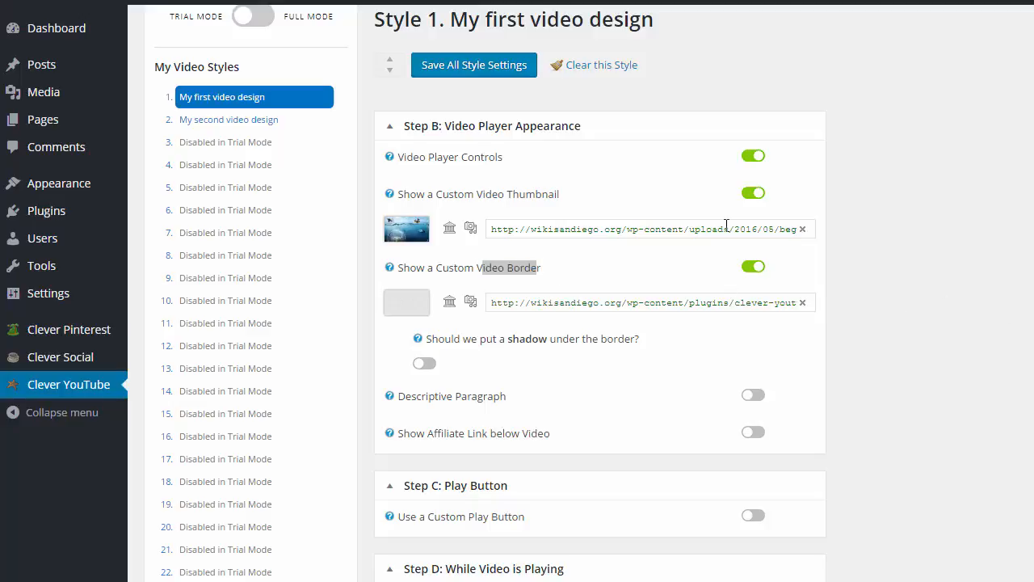
left_click(473, 65)
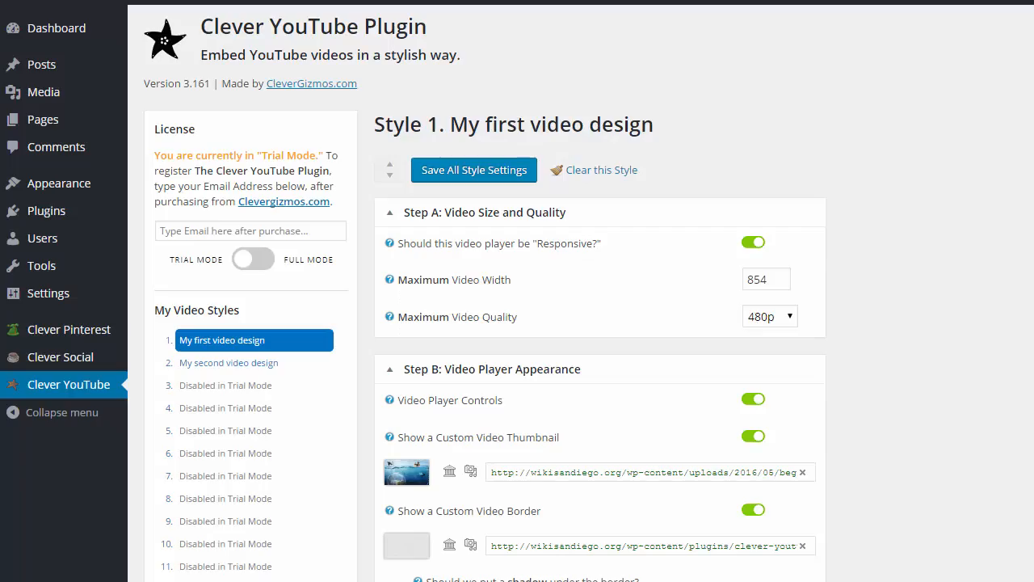
- Enable a custom play button for the first style and choose the second Retro button, the colorful mosaic one, from the plugin library
scroll(597, 324, "down", 3)
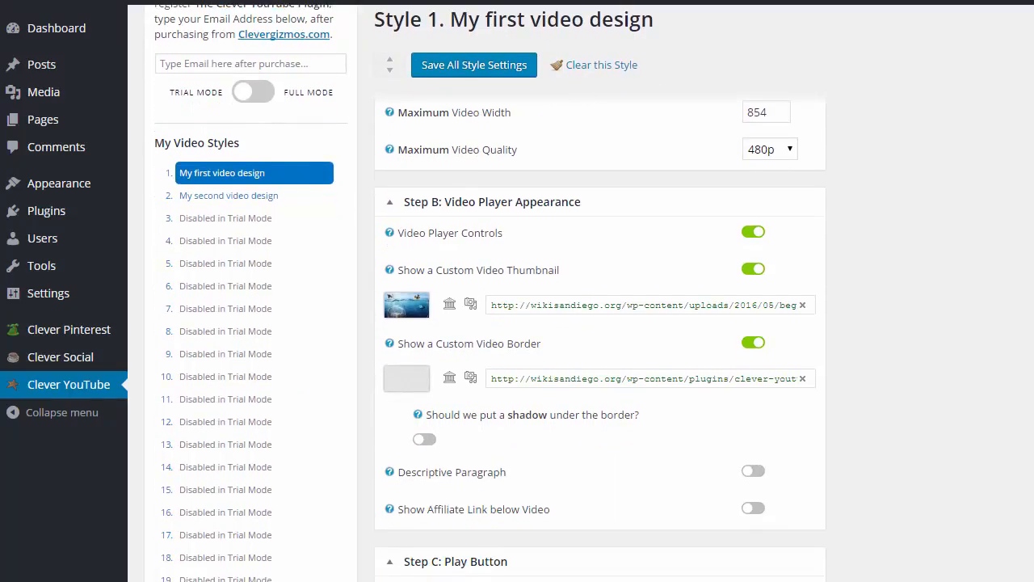
scroll(598, 323, "down", 3)
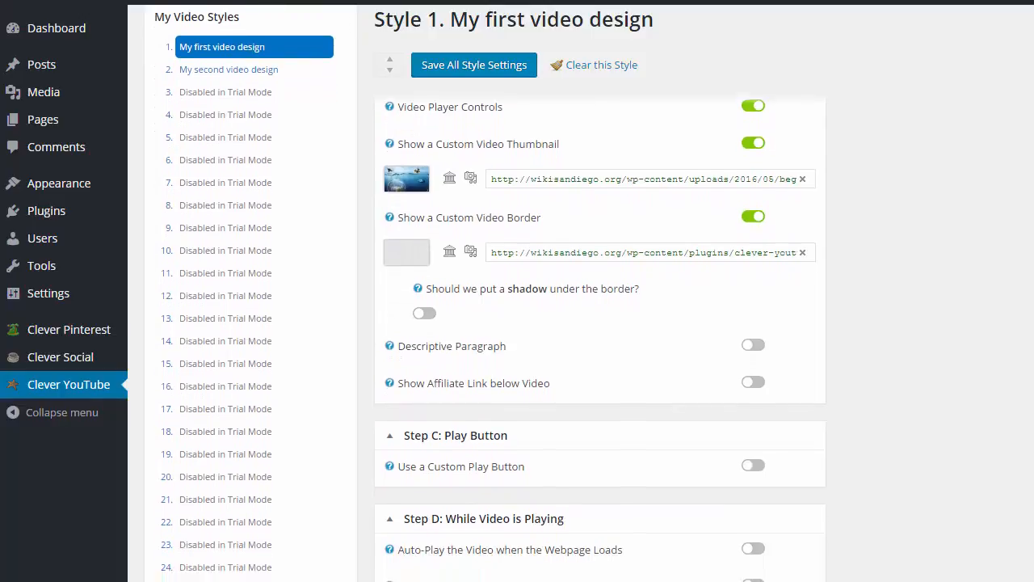
scroll(598, 323, "down", 1)
scroll(597, 323, "down", 5)
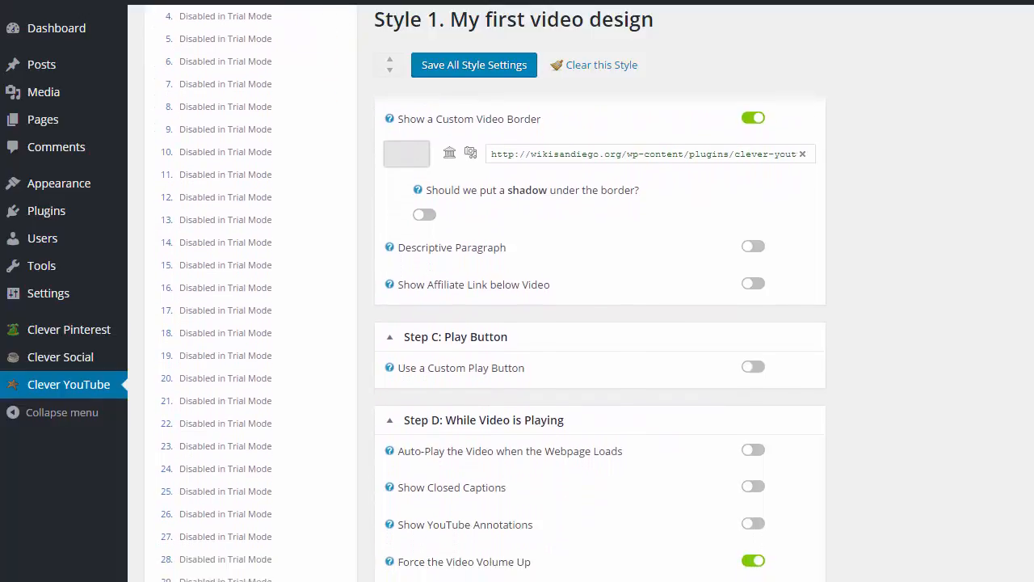
scroll(598, 323, "down", 1)
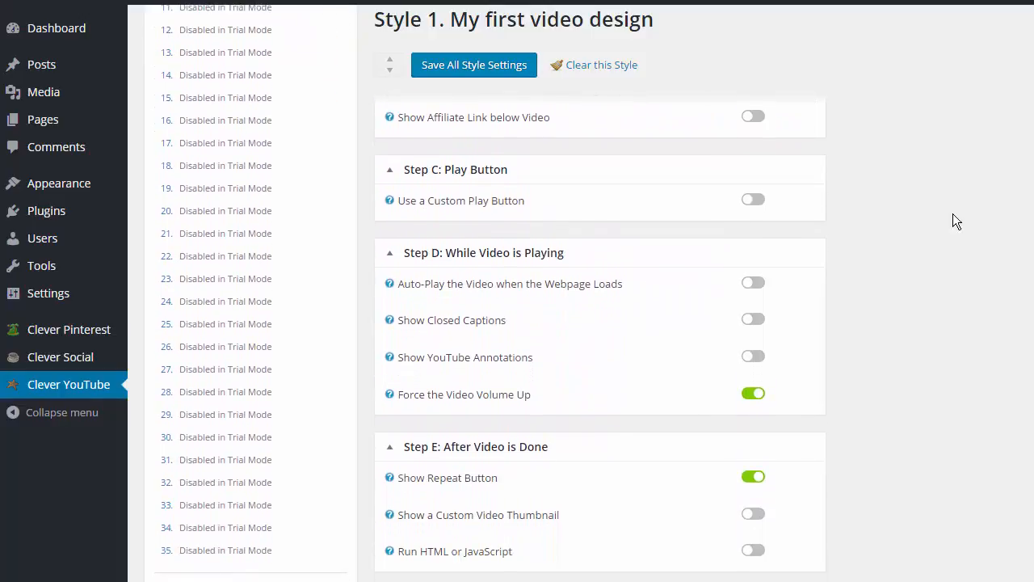
left_click(755, 201)
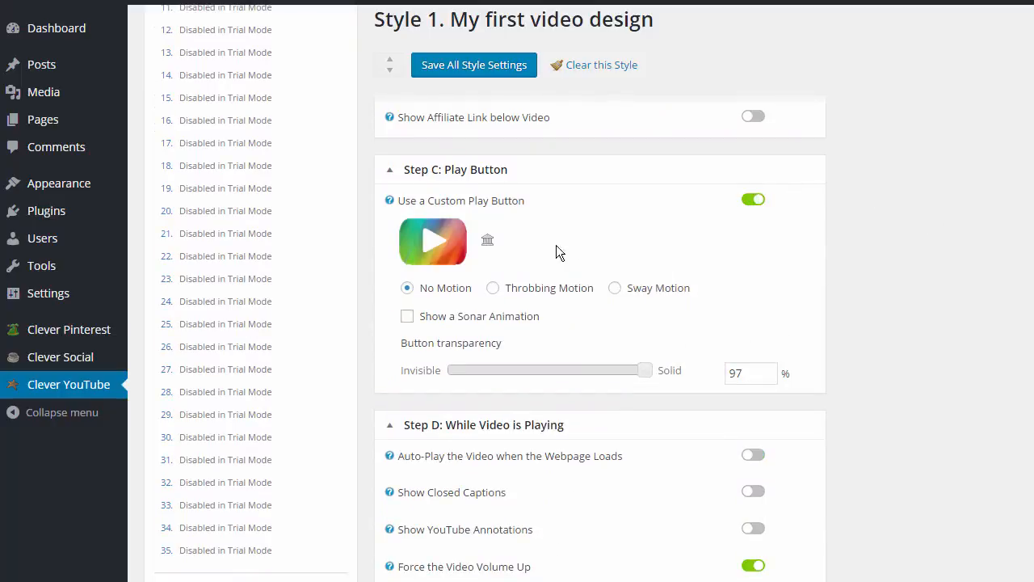
left_click(446, 245)
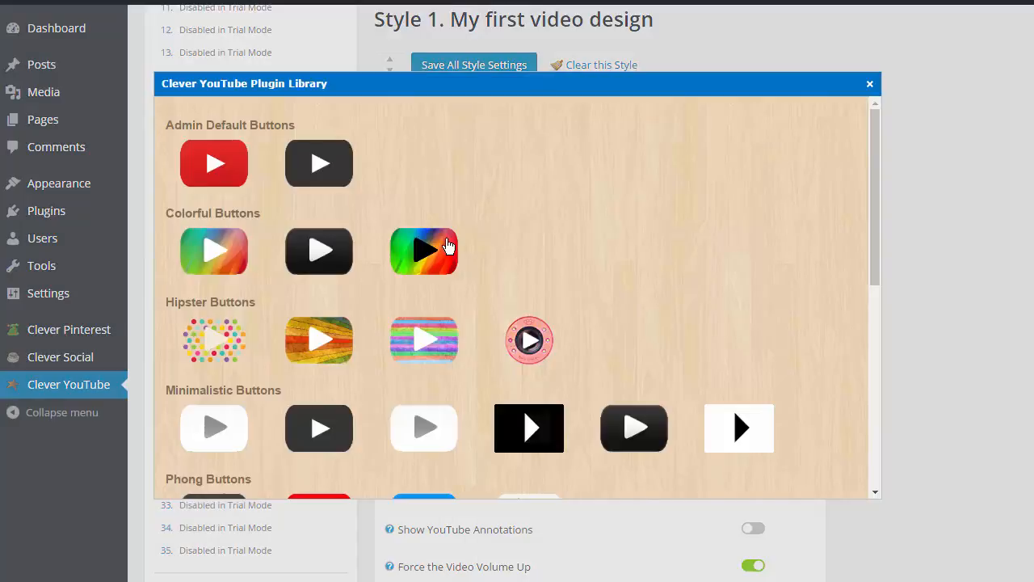
left_click_drag(877, 148, 886, 277)
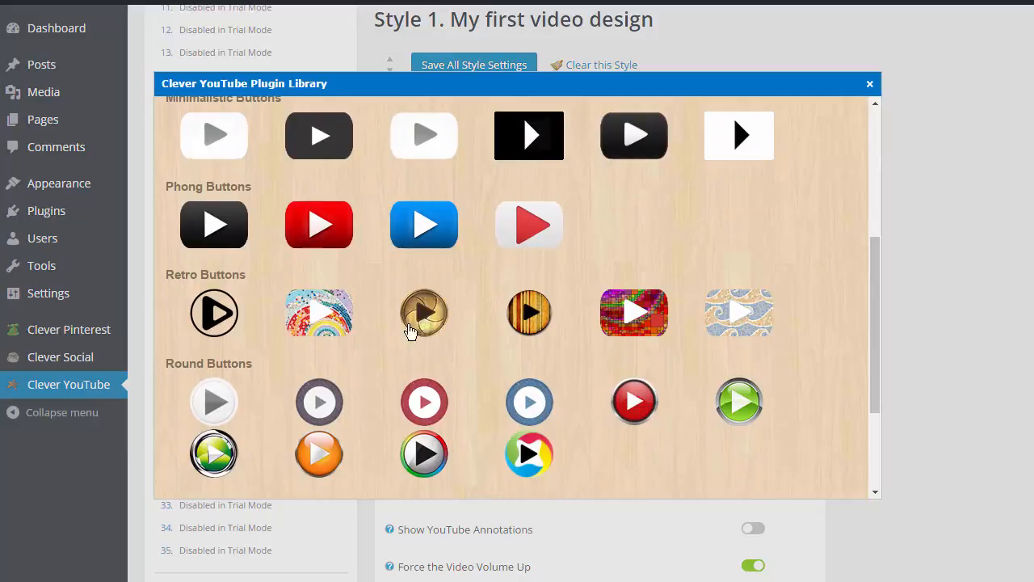
left_click(327, 318)
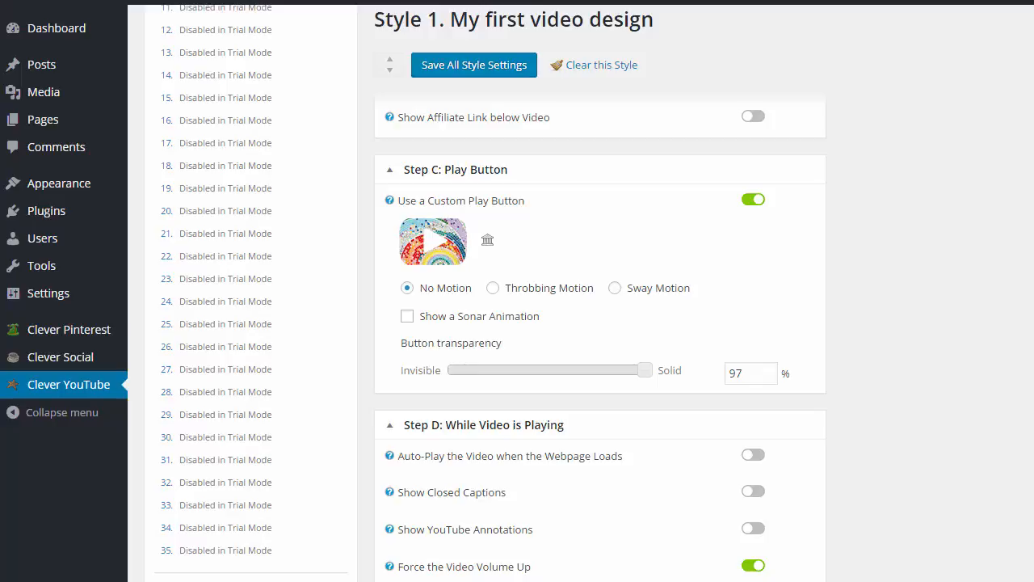
- Give the custom play button Sway Motion and 91% button transparency, and save all style settings
left_click(614, 288)
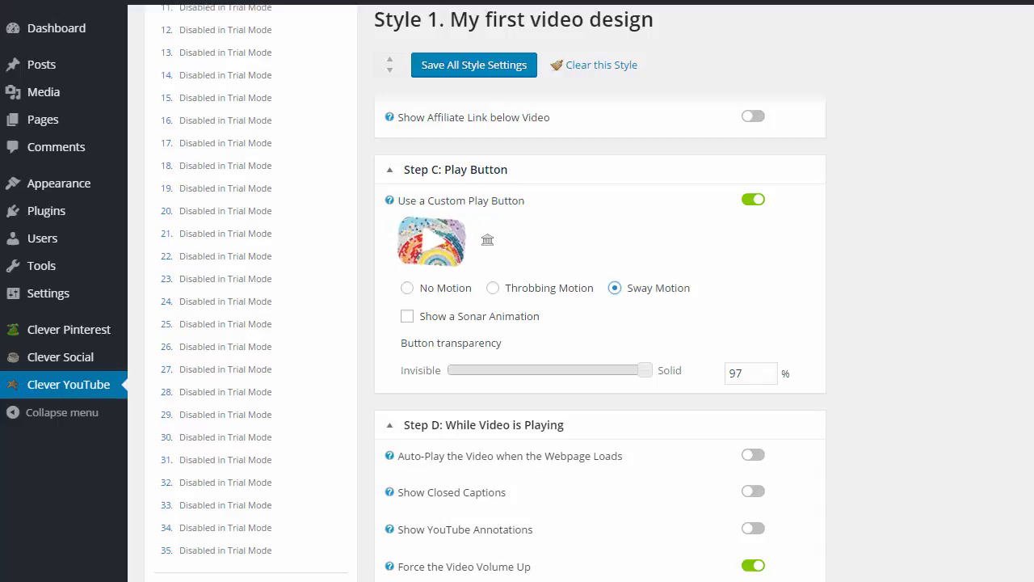
left_click_drag(643, 374, 633, 376)
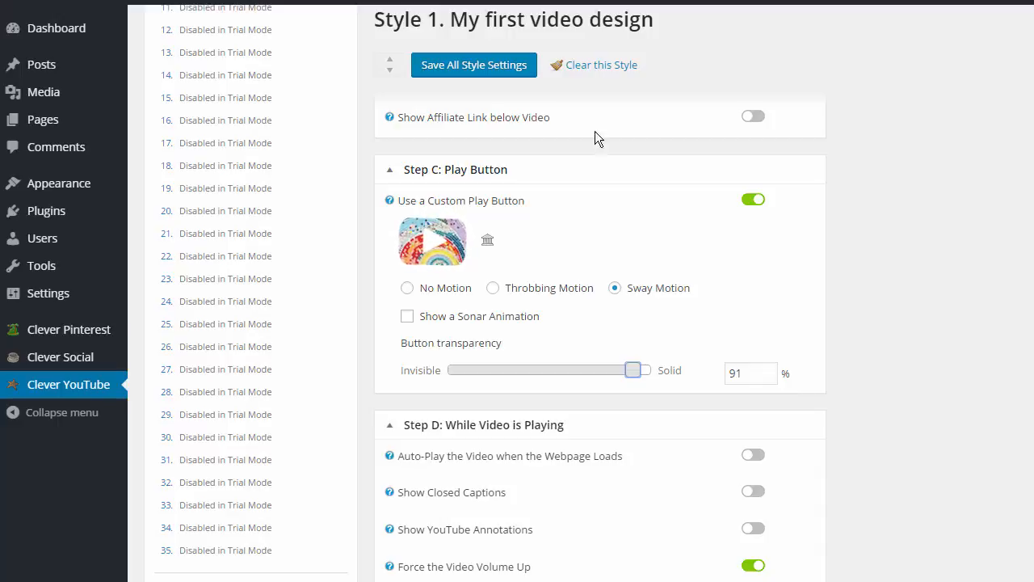
left_click(495, 69)
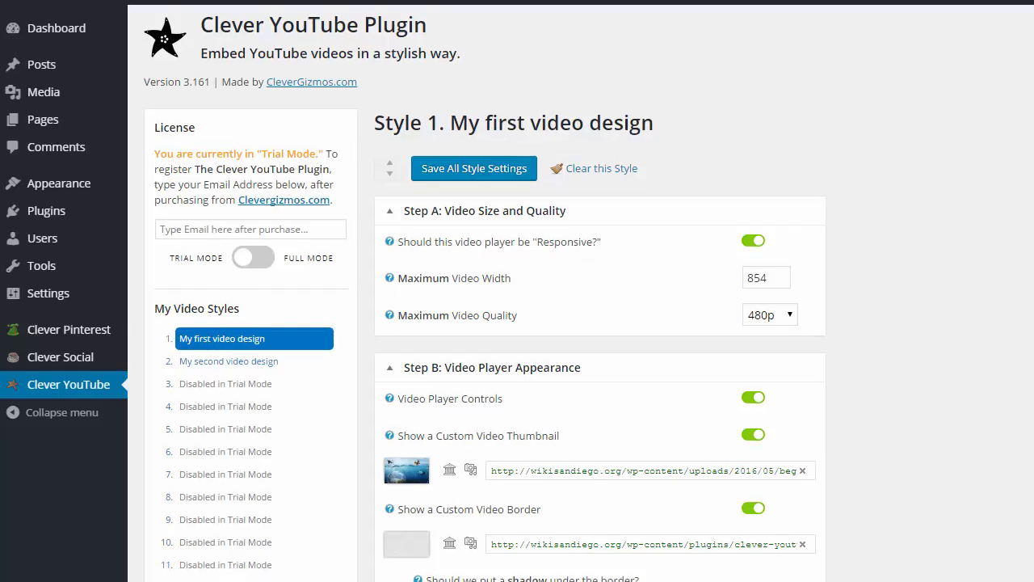
- Review the saved style down to the while-playing options and try the auto-play setting, leaving it off
scroll(484, 323, "down", 2)
scroll(485, 323, "down", 3)
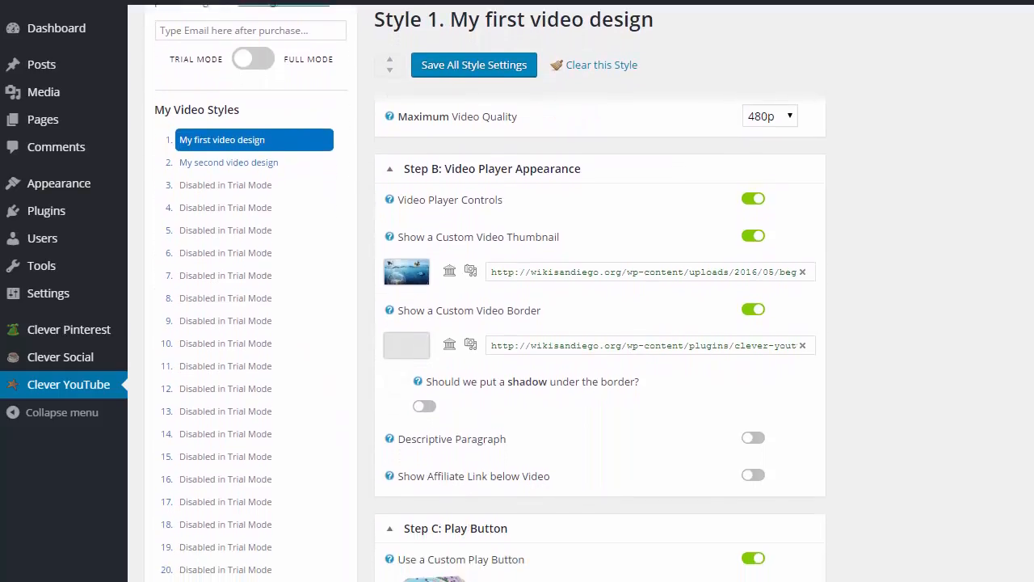
scroll(1030, 315, "down", 4)
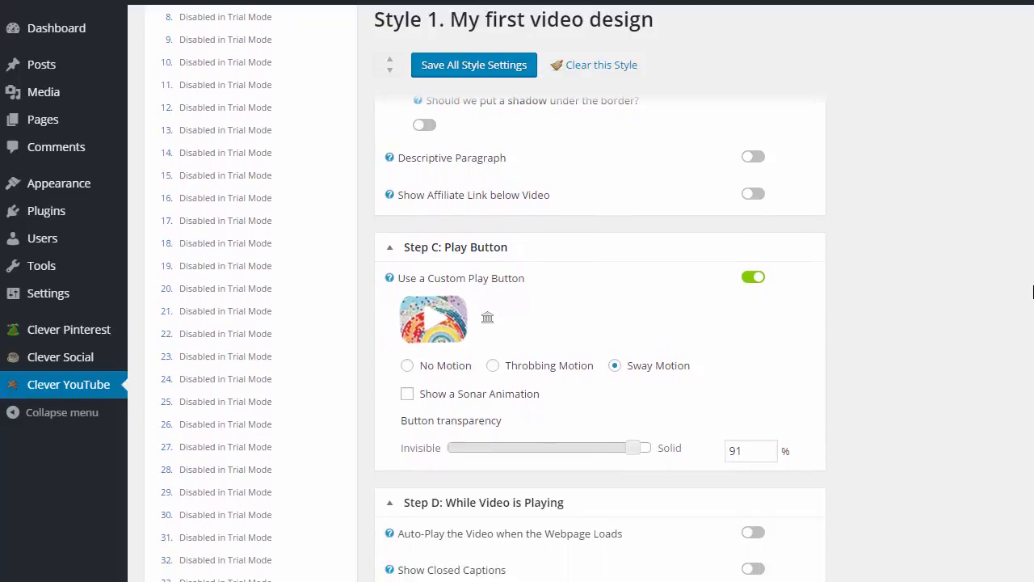
scroll(1030, 315, "down", 2)
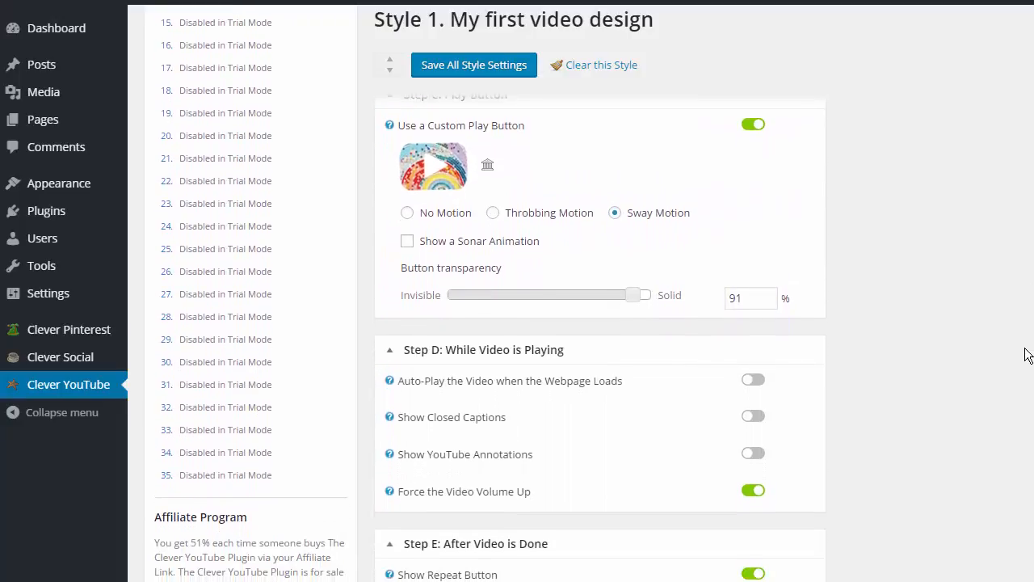
scroll(1027, 355, "down", 3)
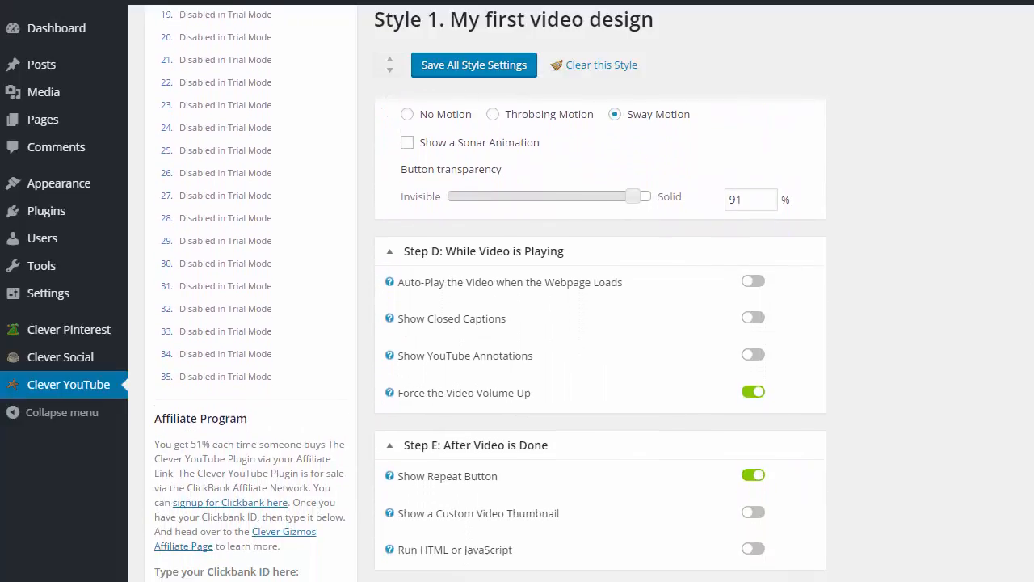
scroll(593, 323, "down", 1)
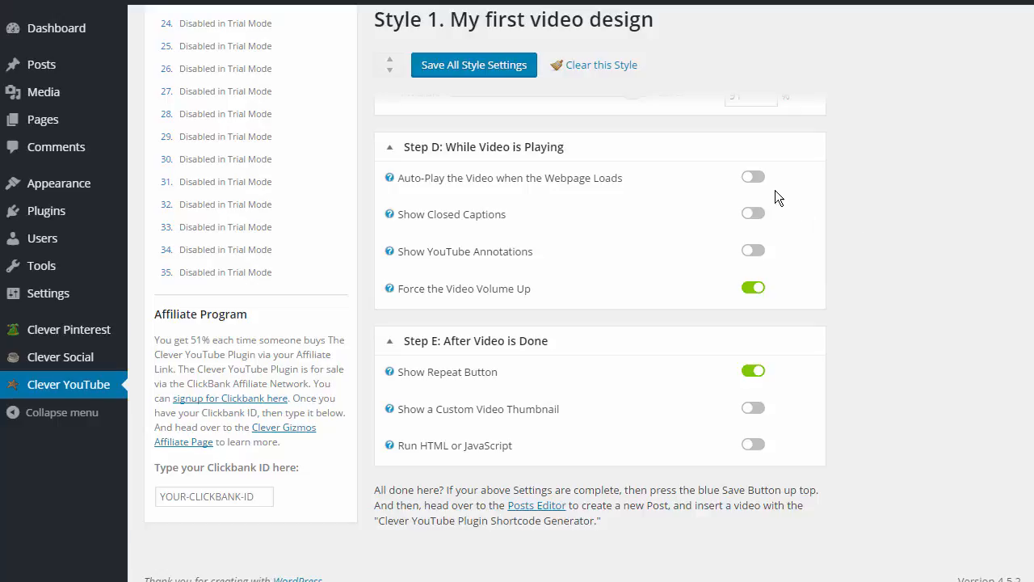
left_click(754, 180)
left_click(753, 180)
left_click_drag(447, 177, 399, 180)
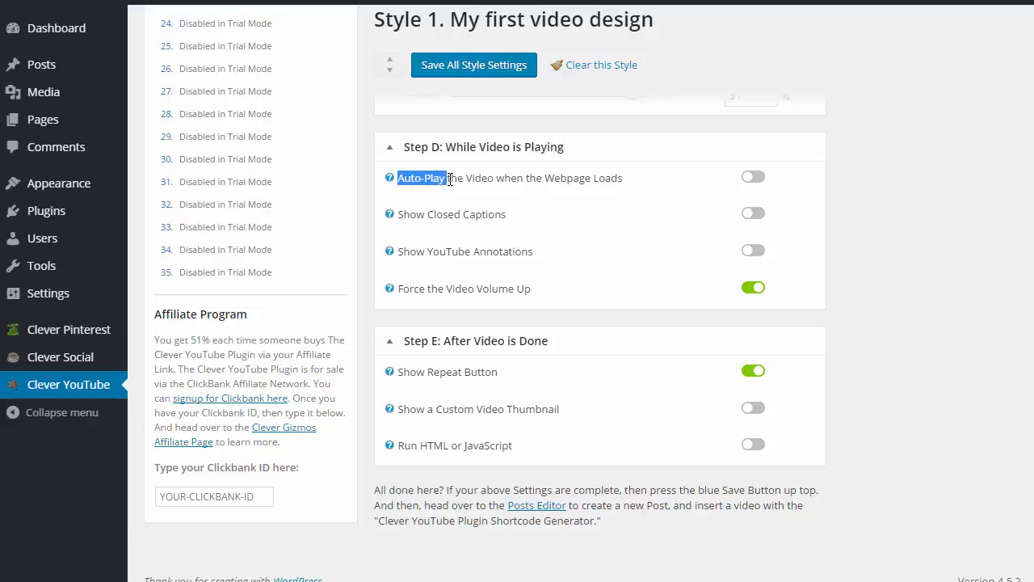
left_click(494, 181)
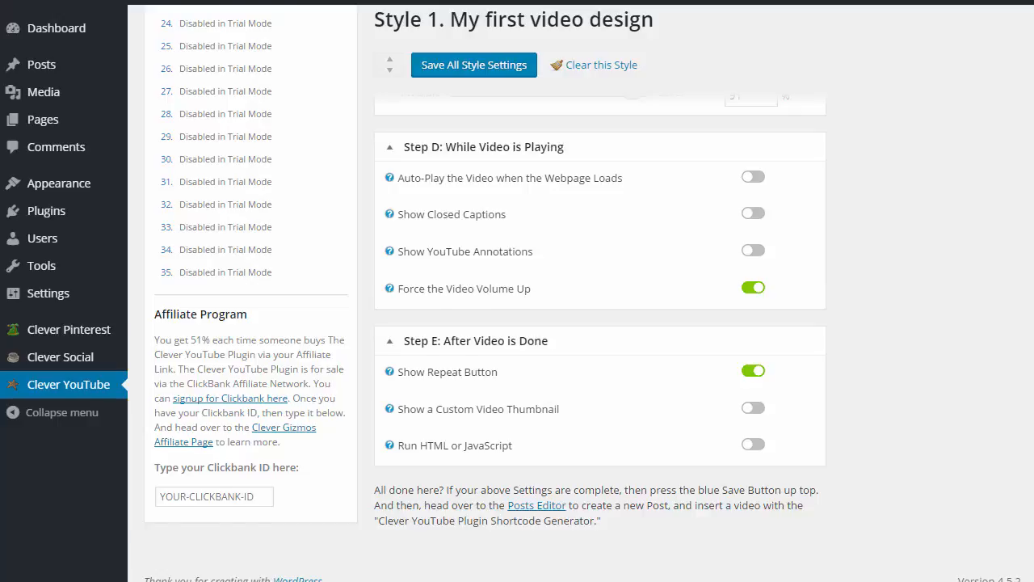
- Examine the custom play button settings and the closed captions, YouTube annotations and forced video volume options
scroll(717, 393, "up", 6)
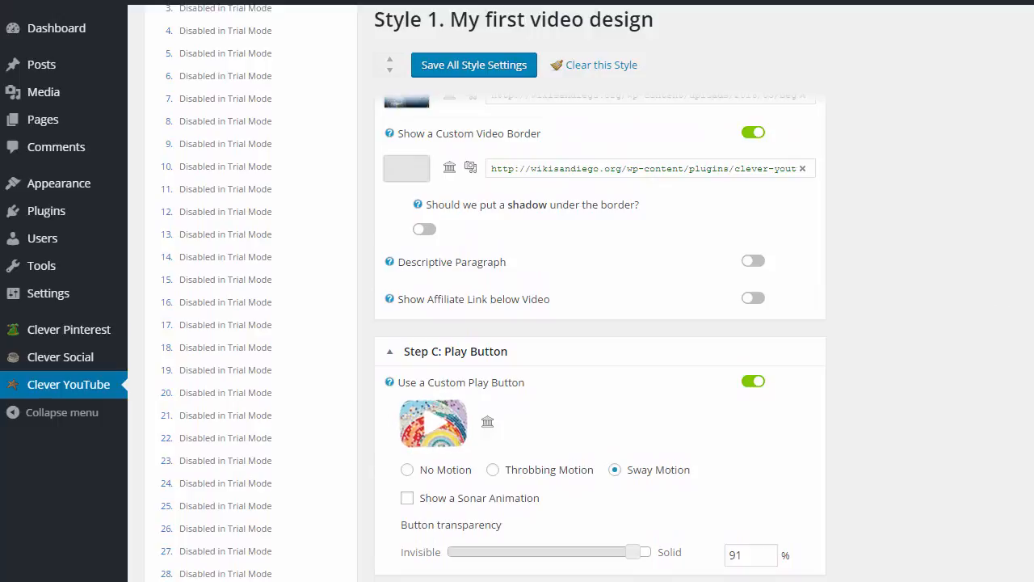
scroll(601, 323, "down", 3)
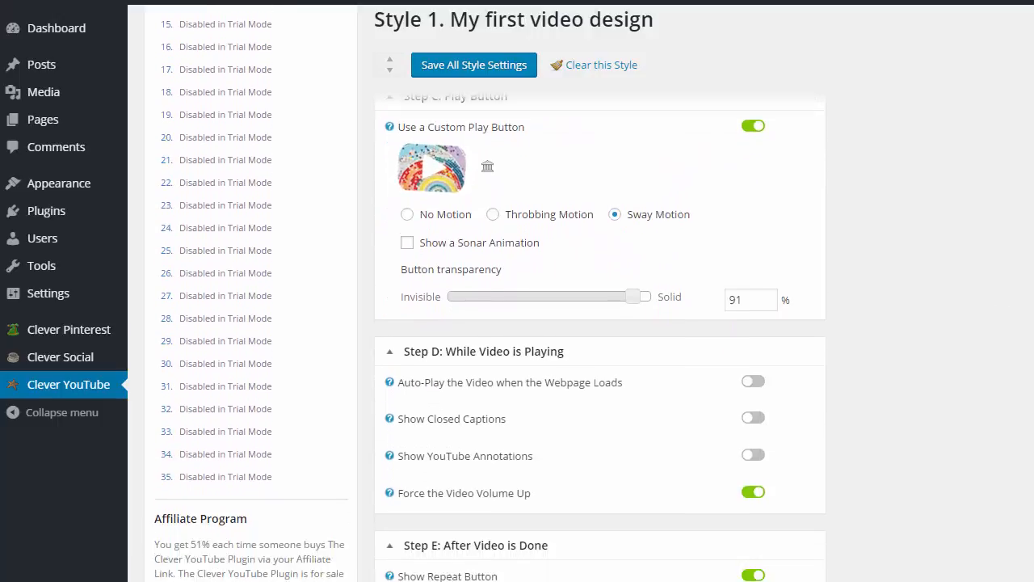
scroll(600, 323, "down", 3)
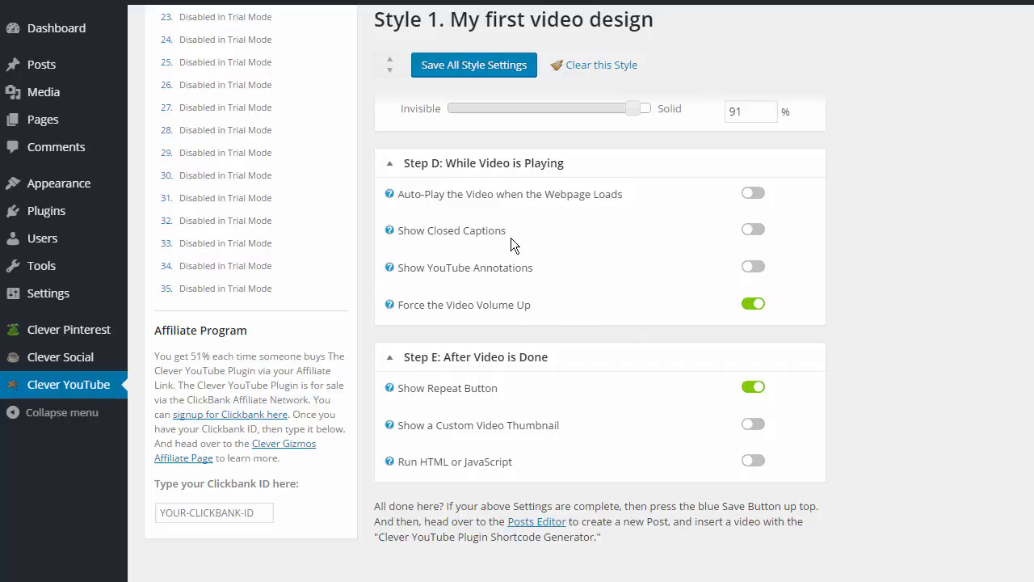
left_click_drag(506, 231, 399, 232)
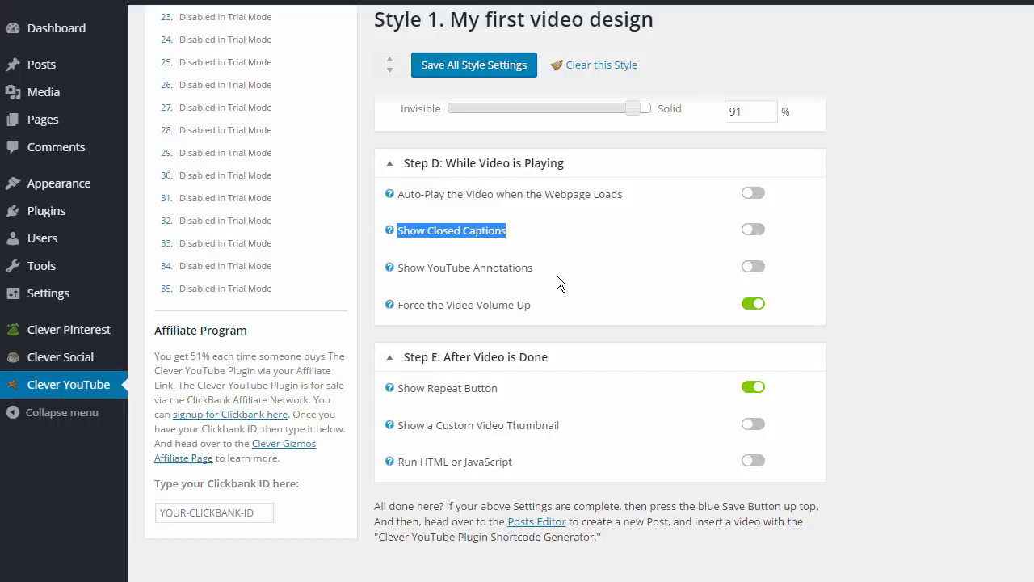
left_click_drag(556, 275, 431, 272)
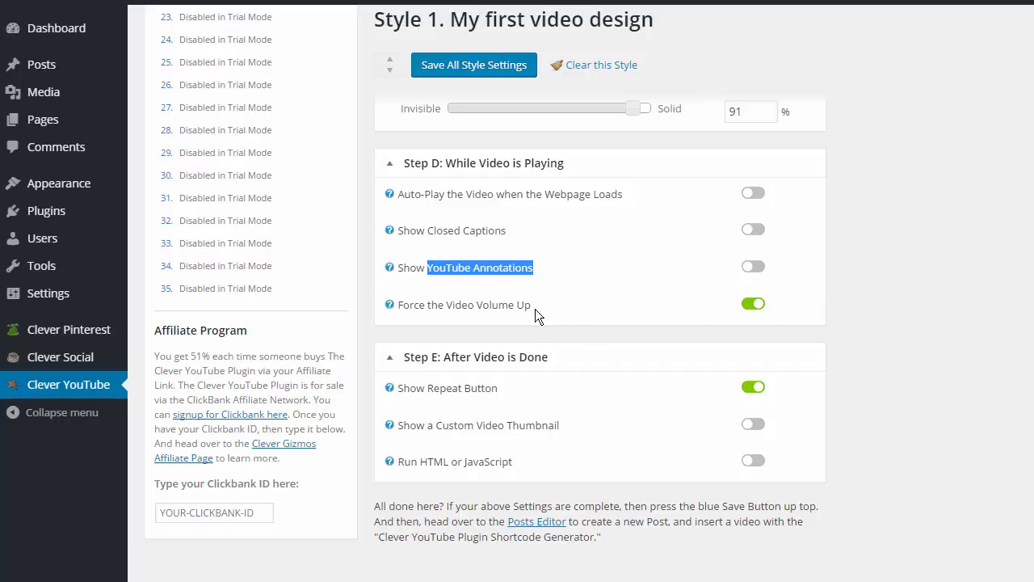
left_click_drag(535, 304, 401, 302)
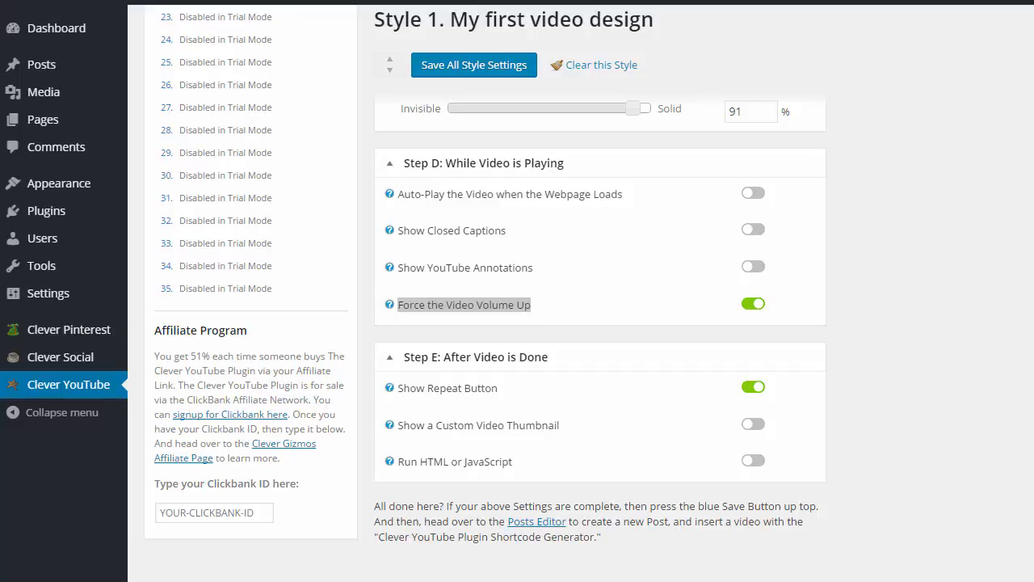
- Bring up the YouTube window with the Discovery video and try its player volume slider at different levels up to about half
left_click_drag(1033, 210, 795, 51)
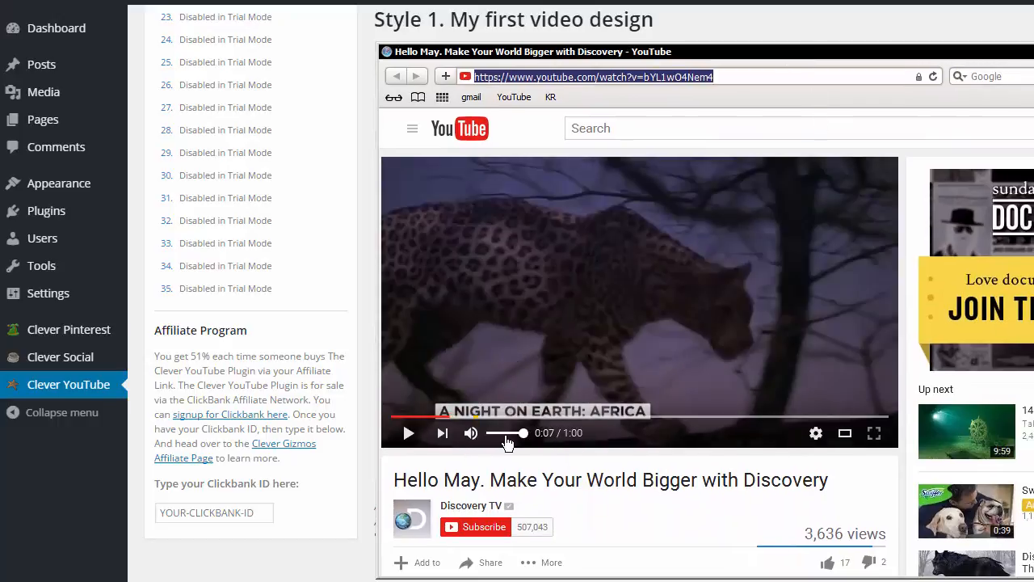
left_click(500, 434)
mouse_move(499, 437)
left_mouse_down()
mouse_move(536, 435)
mouse_move(490, 435)
mouse_move(540, 437)
mouse_move(492, 435)
mouse_move(533, 436)
mouse_move(513, 437)
left_mouse_up()
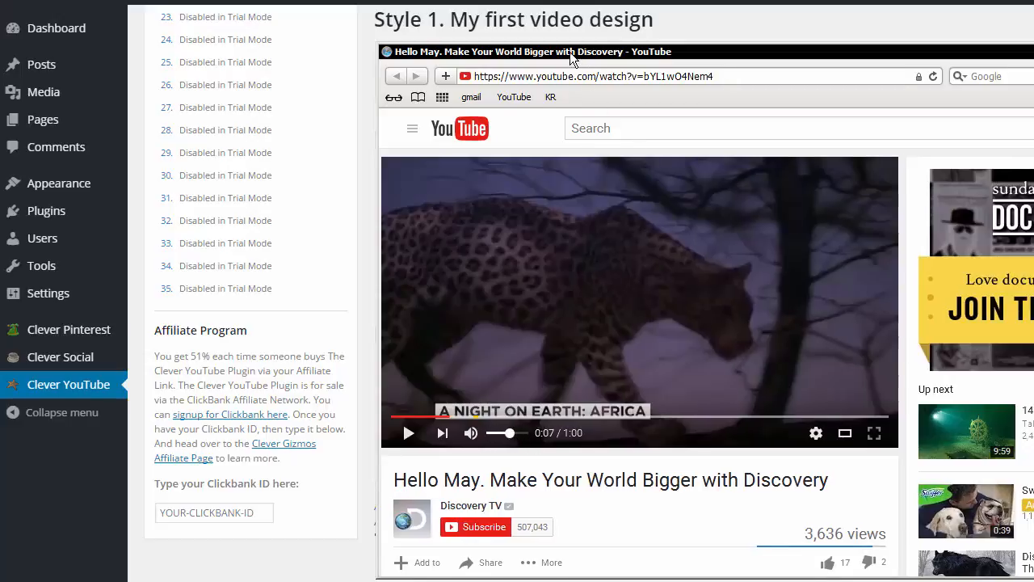
left_click_drag(570, 53, 522, 16)
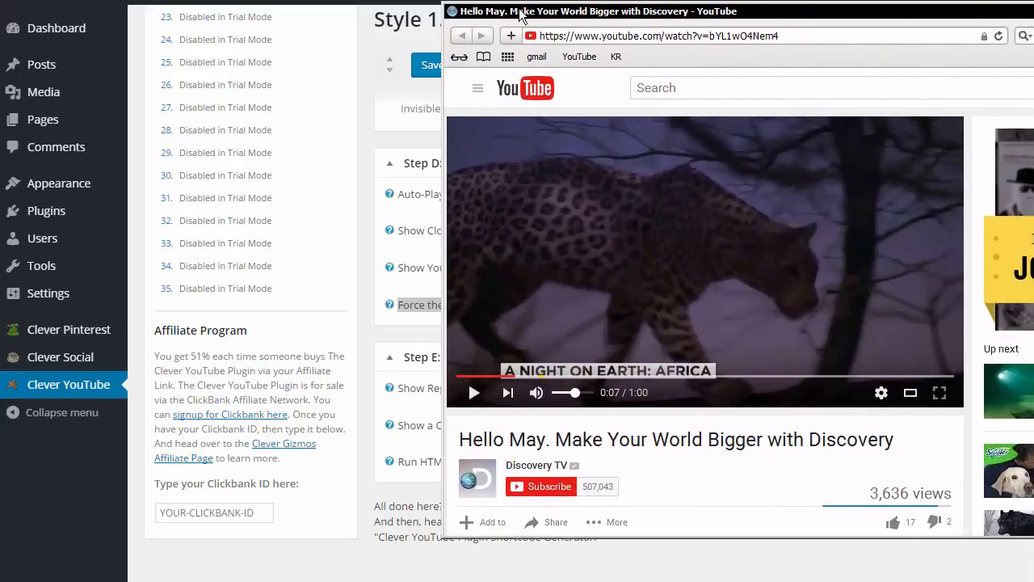
left_click_drag(578, 400, 552, 404)
left_click_drag(557, 401, 581, 410)
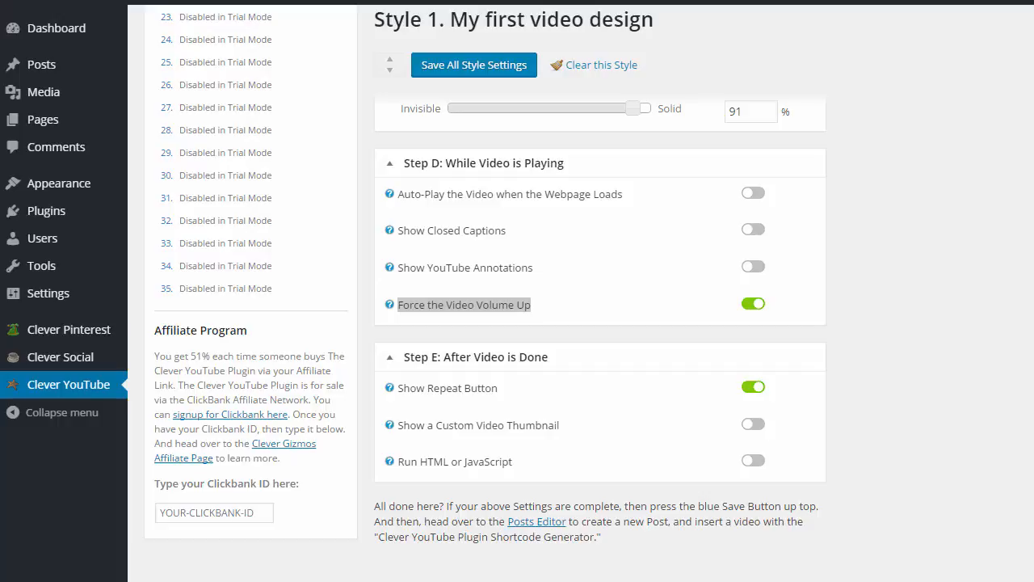
- Return to the plugin settings and examine the repeat button, custom thumbnail and HTML or JavaScript options for after the video ends
scroll(582, 297, "down", 1)
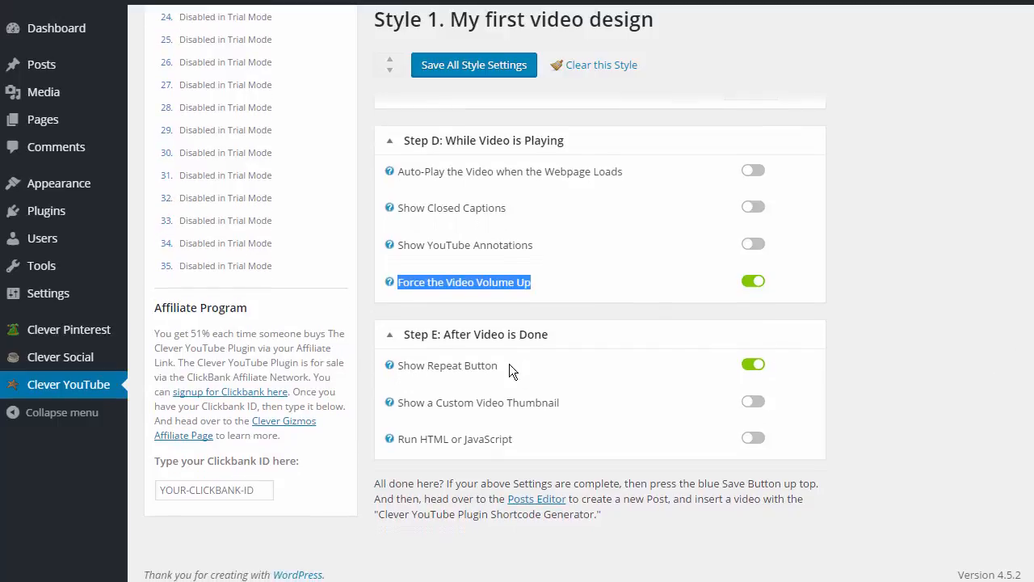
left_click(898, 376)
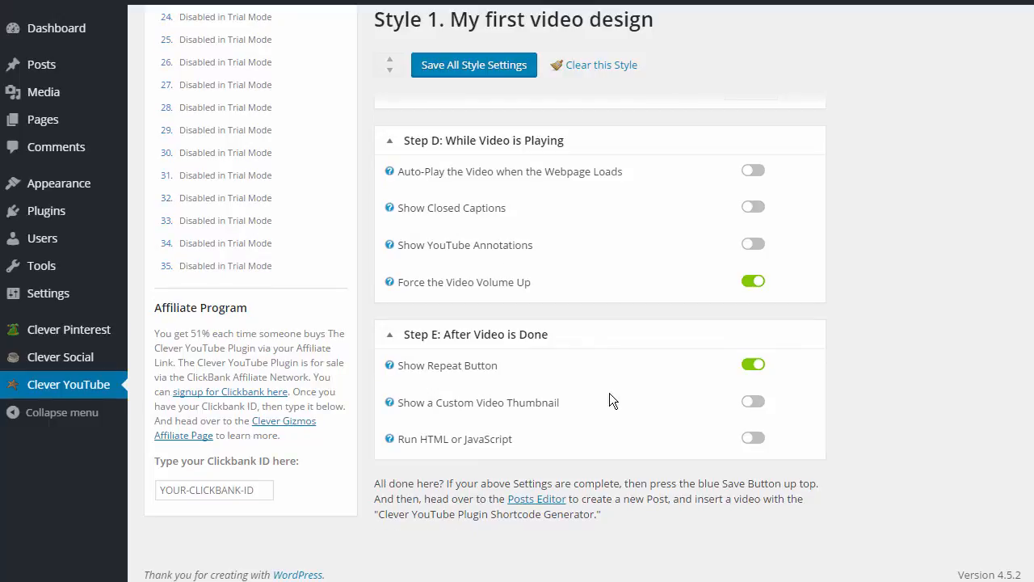
- Examine the repeat button and custom video thumbnail options for after the video is done
left_click_drag(500, 365, 397, 374)
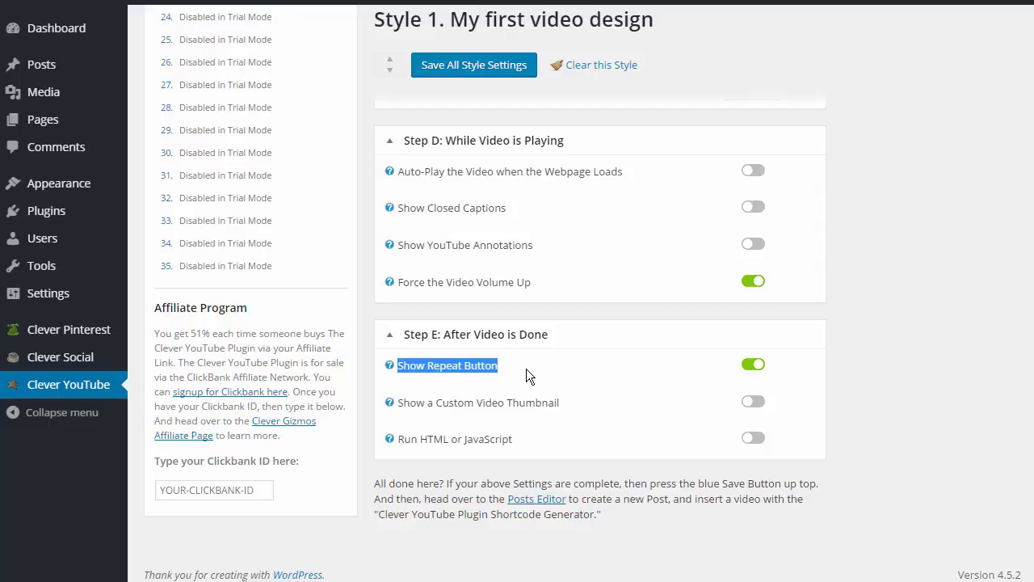
left_click(627, 374)
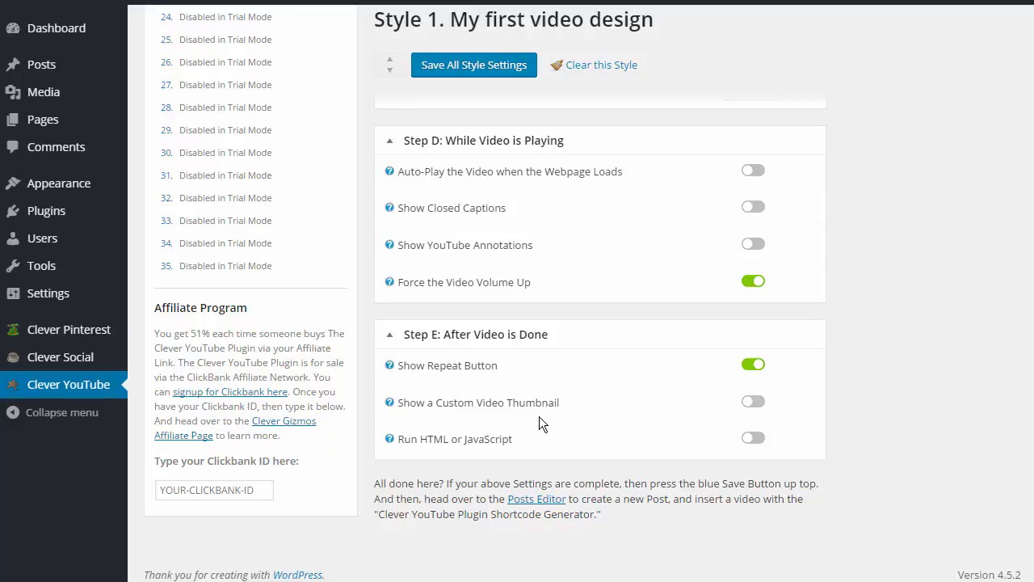
left_click_drag(571, 405, 395, 406)
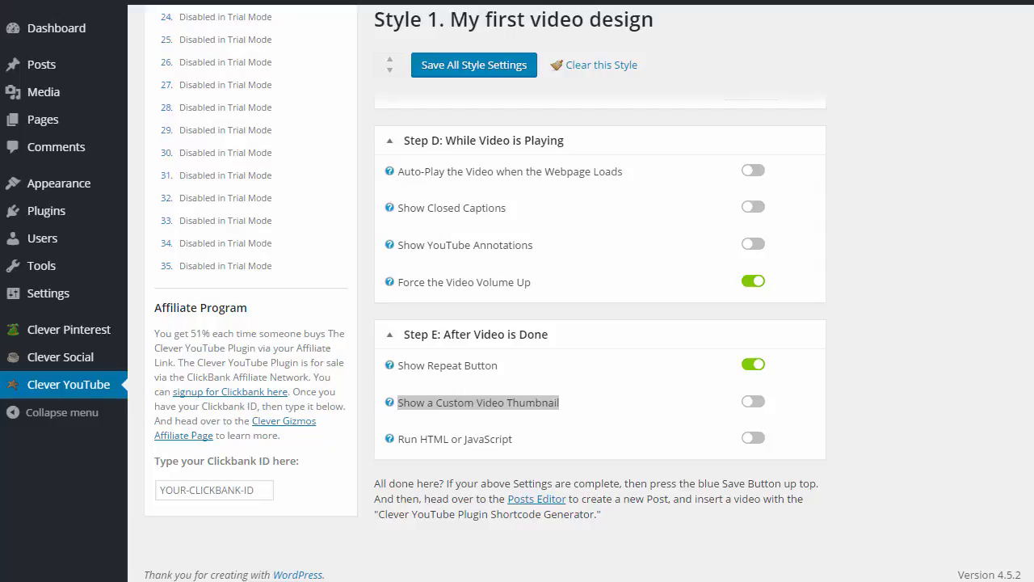
- Review the opening thumbnail under Video Player Appearance, return to the after-video options and view the conclusion.jpg image in ACDSee
scroll(1025, 185, "up", 10)
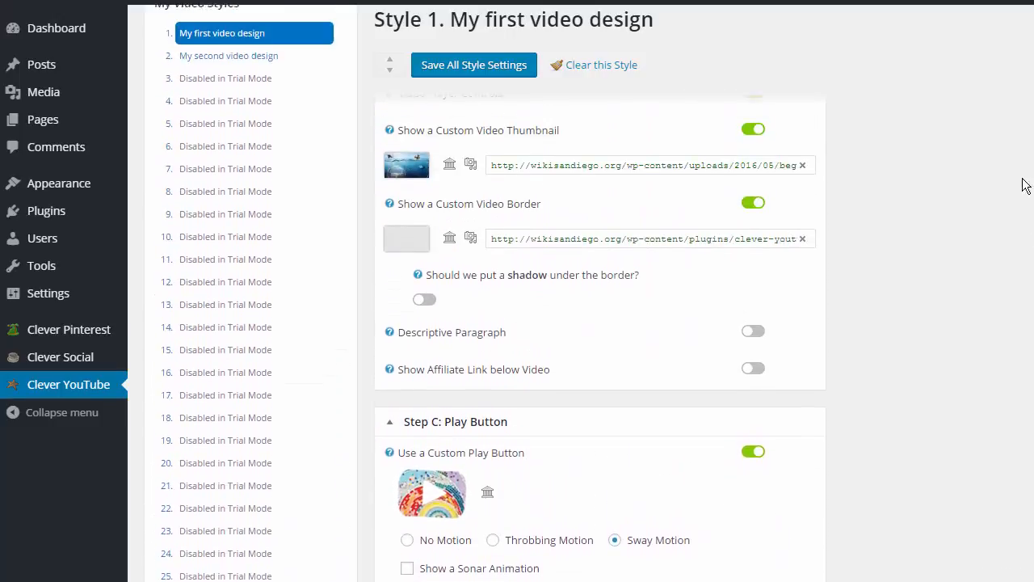
scroll(1024, 186, "up", 2)
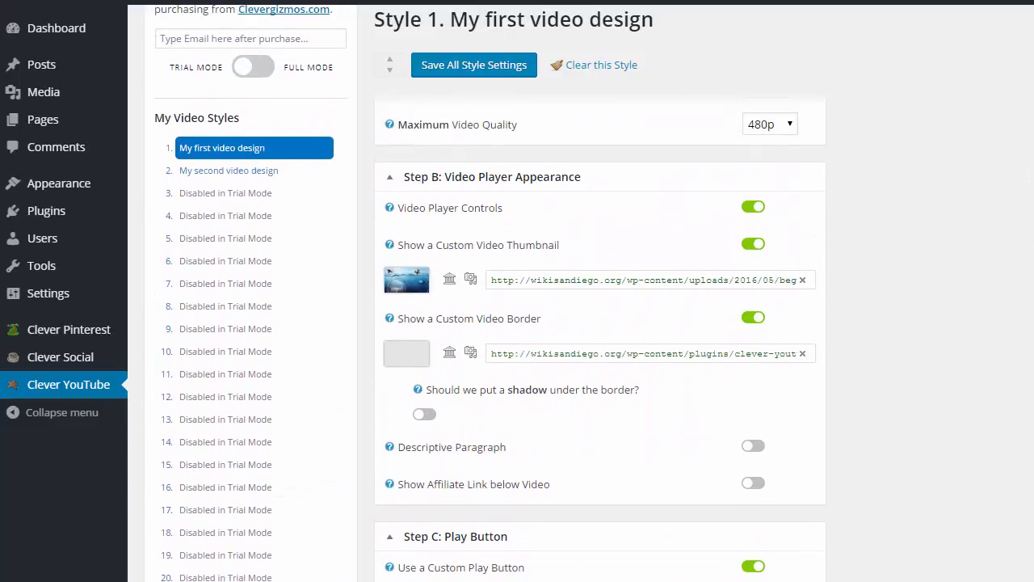
left_click_drag(900, 113, 1033, 194)
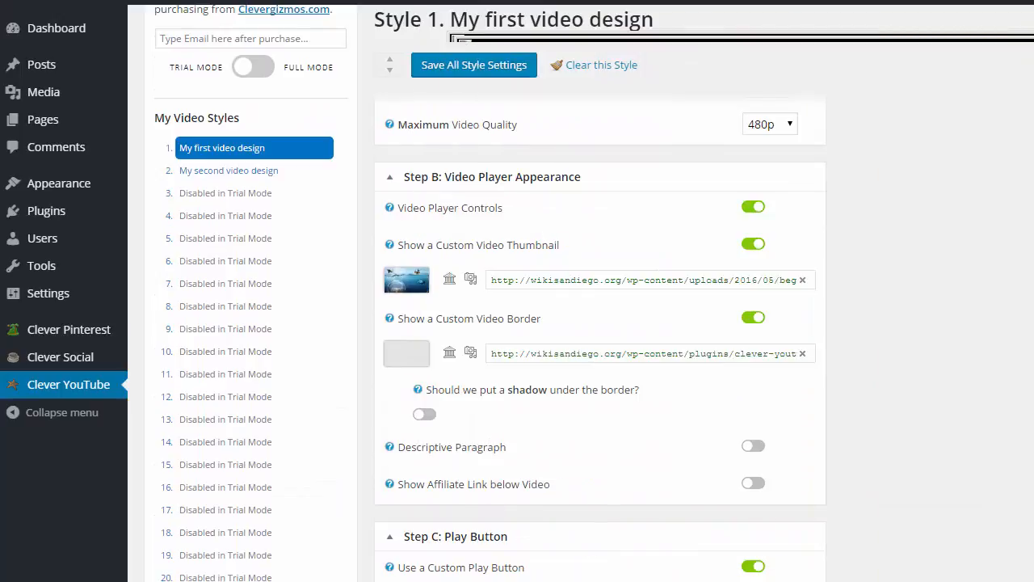
scroll(599, 323, "down", 8)
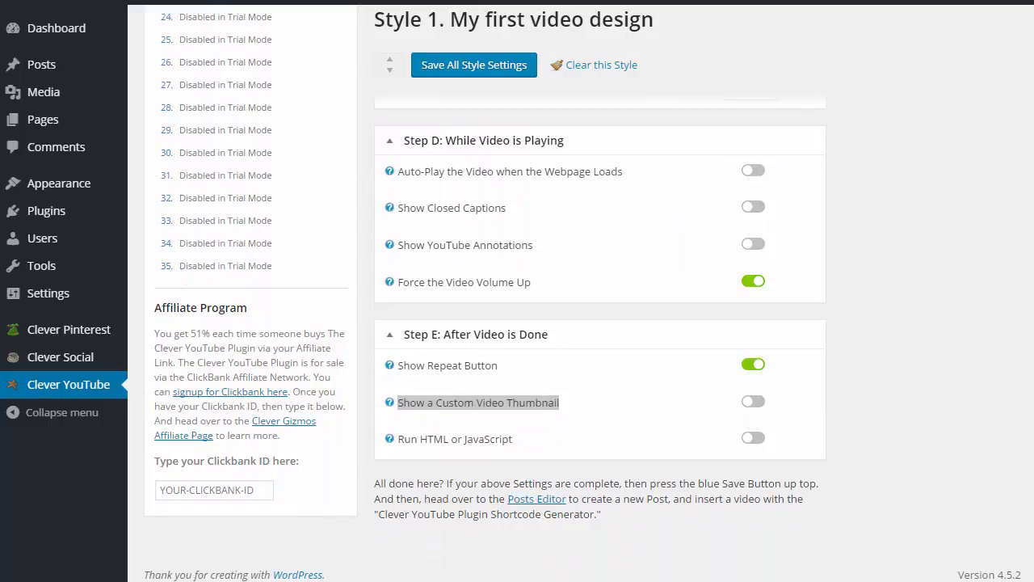
left_click_drag(1033, 202, 553, 60)
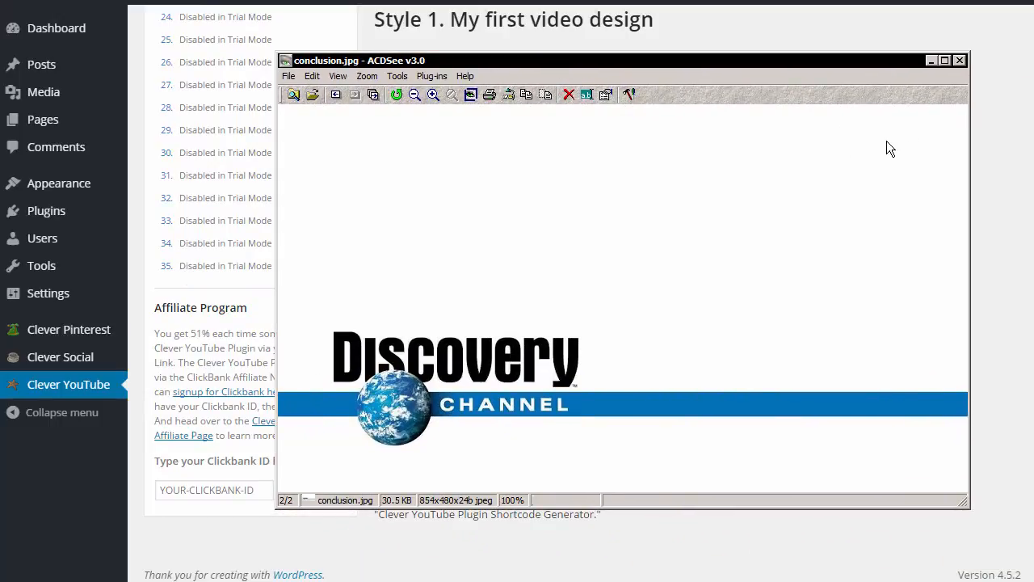
left_click_drag(628, 71, 1033, 64)
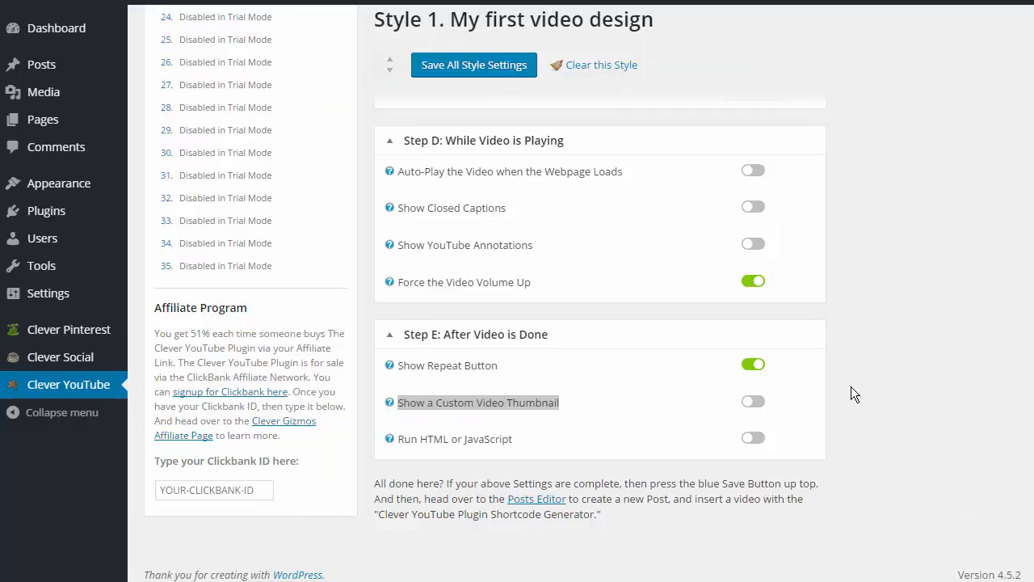
- Enable the custom thumbnail for after the video and upload conclusion.jpg from the Sample folder as its image
left_click(756, 408)
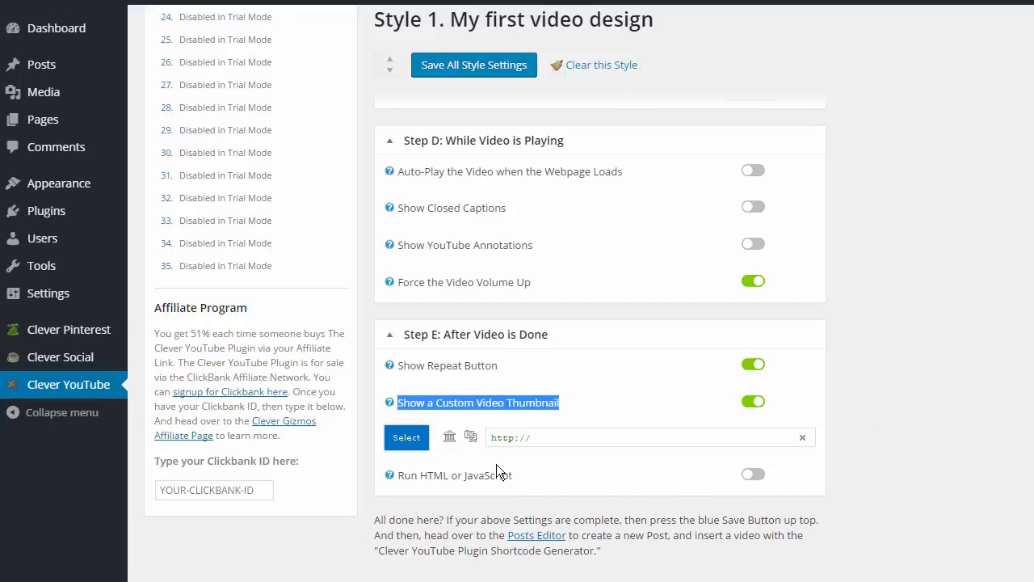
left_click(470, 441)
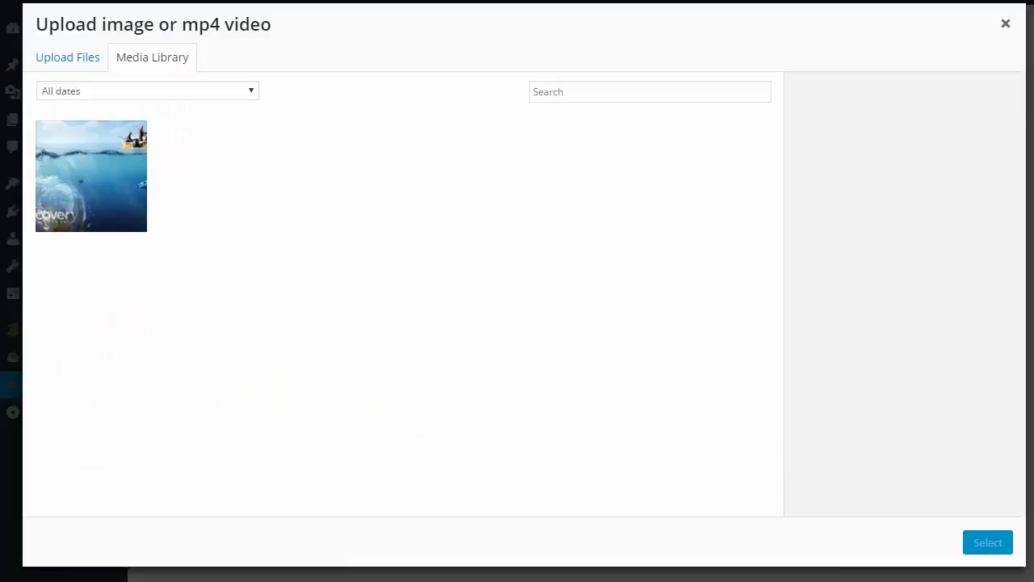
left_click_drag(1033, 303, 675, 67)
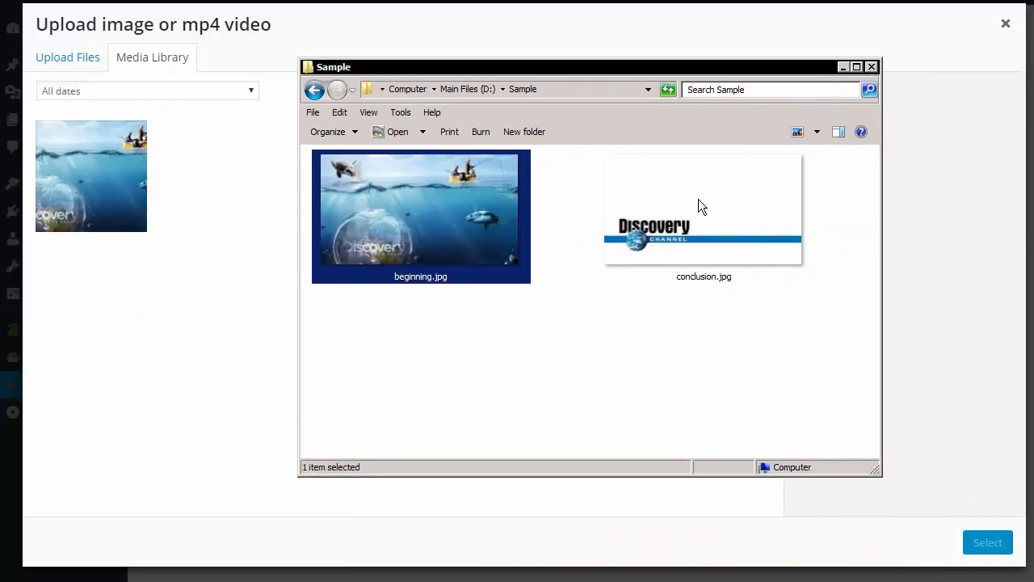
left_click_drag(698, 199, 242, 310)
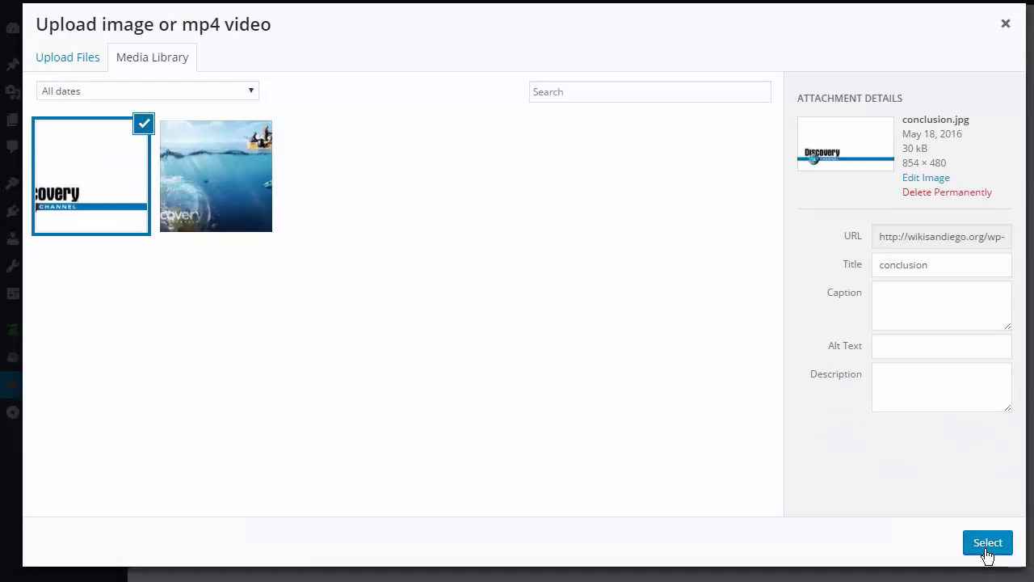
left_click(986, 542)
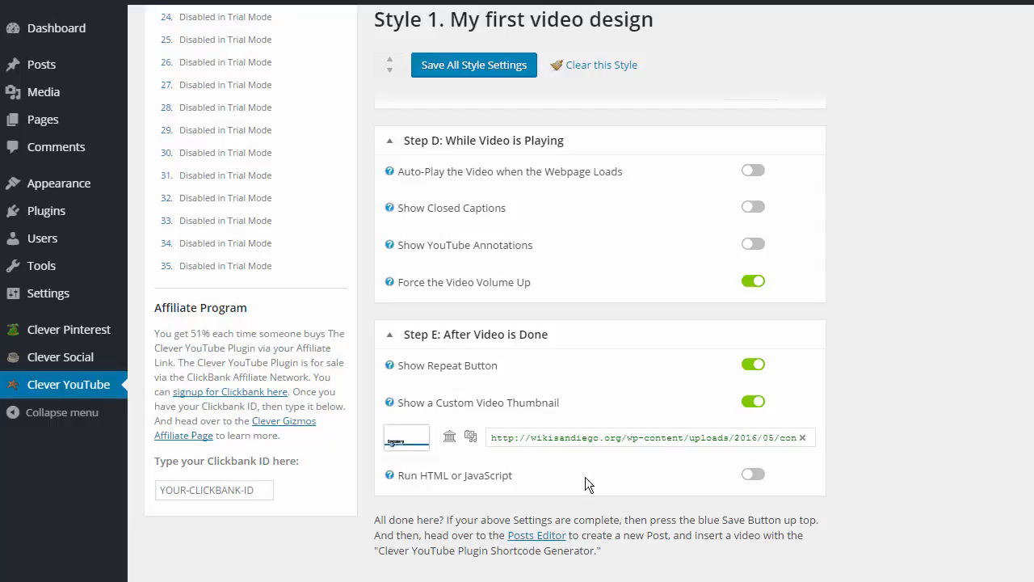
- Try the Run HTML or JavaScript option and its code box, turning the option off again
left_click(753, 476)
scroll(893, 406, "down", 2)
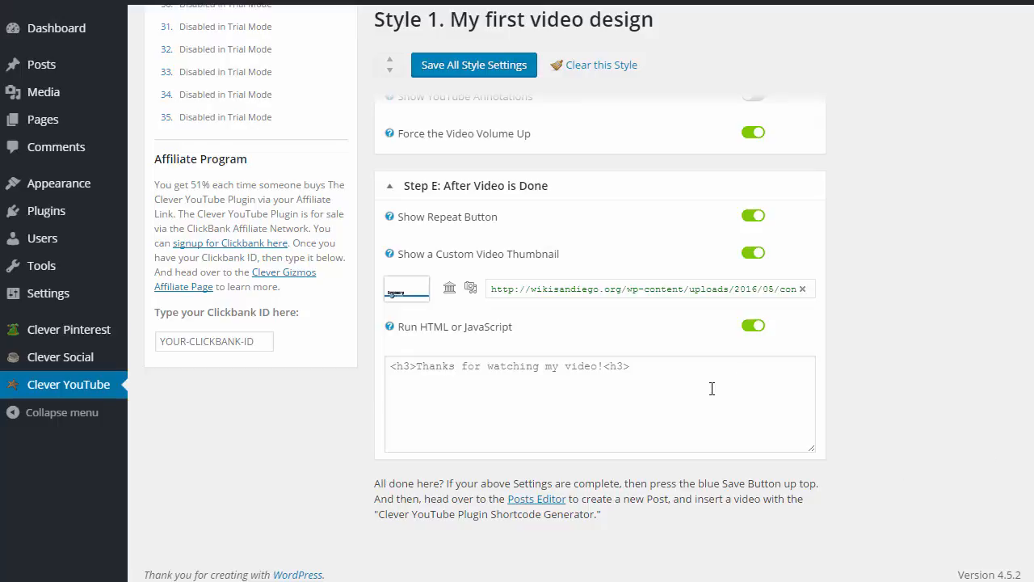
left_click(686, 396)
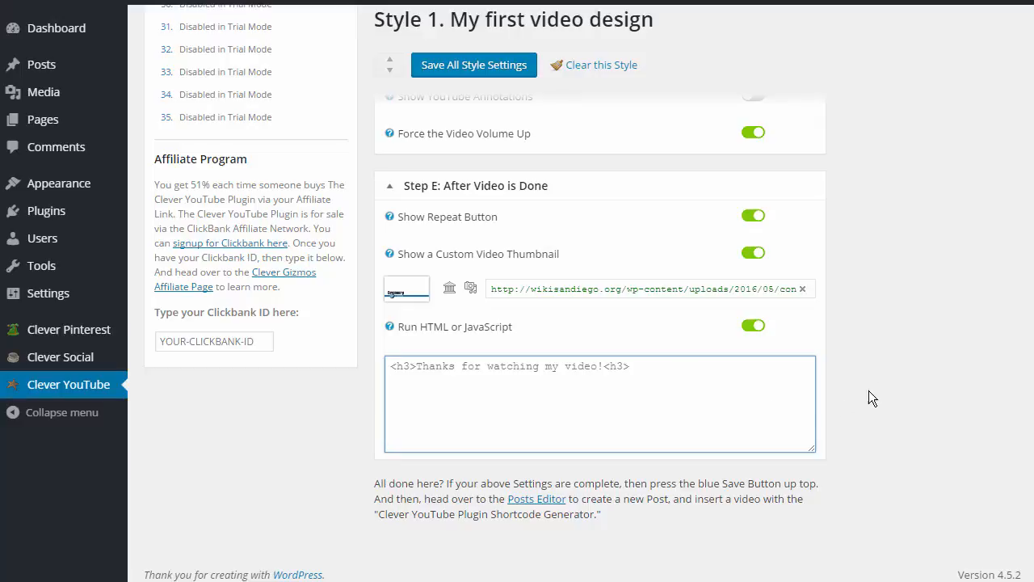
left_click(753, 327)
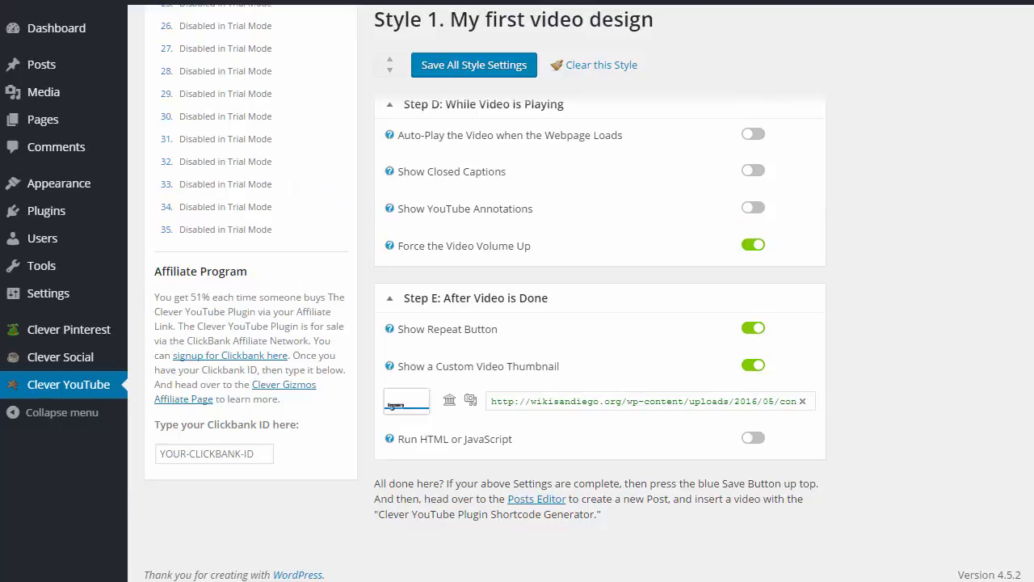
- Save all style settings, play the styled video in My Post and skip ahead toward its end
left_click(478, 71)
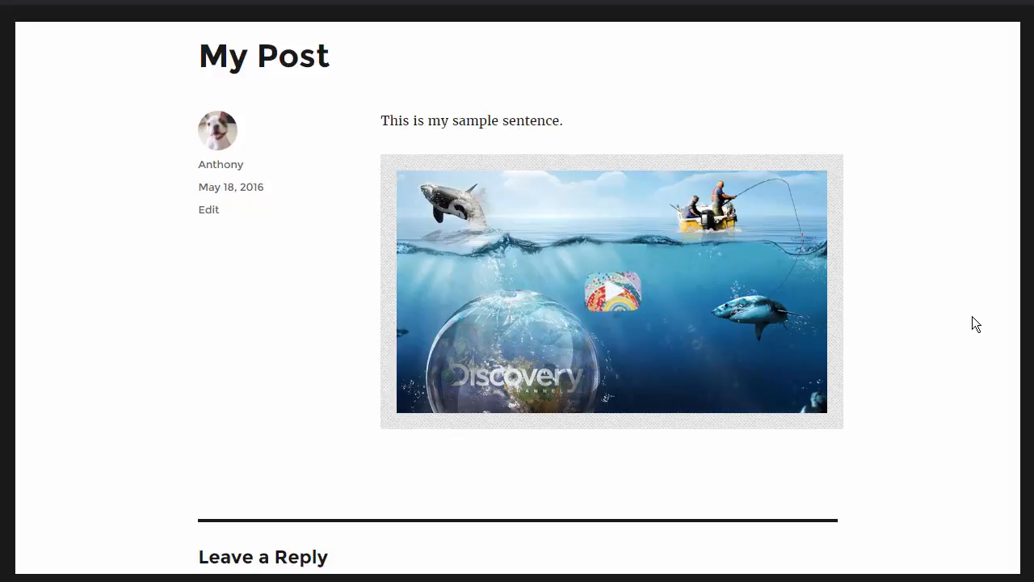
left_click(622, 303)
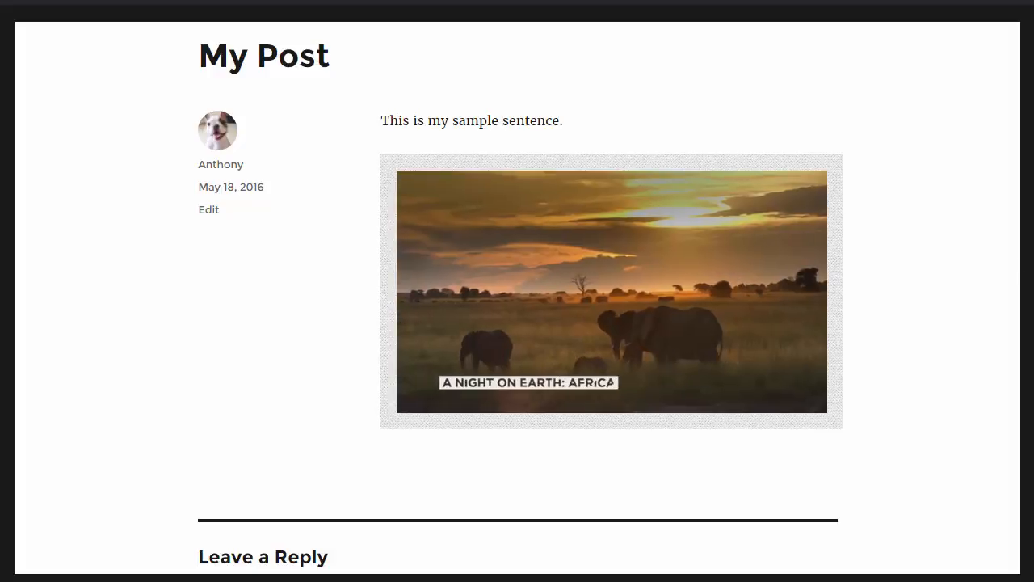
left_click_drag(749, 381, 816, 393)
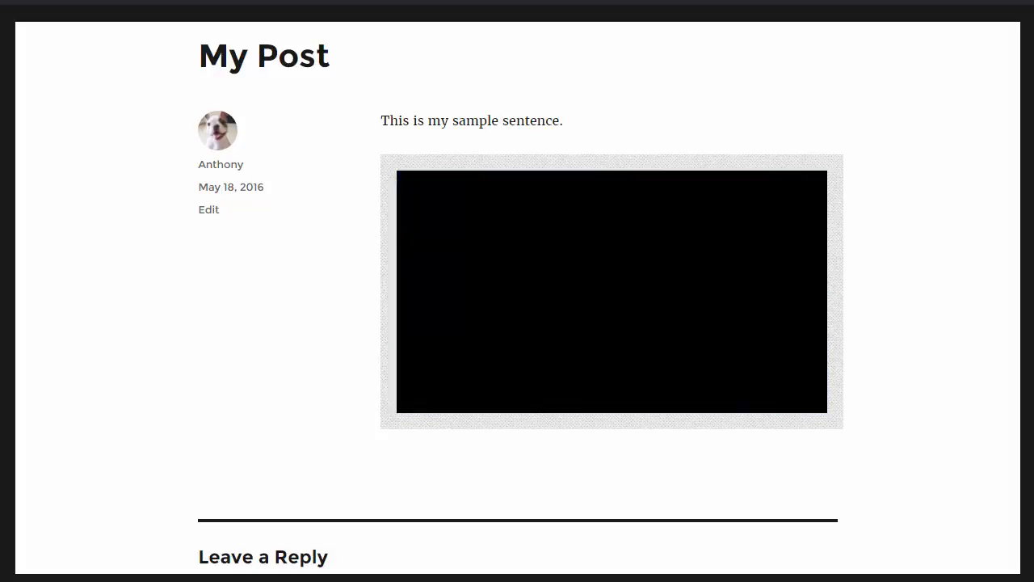